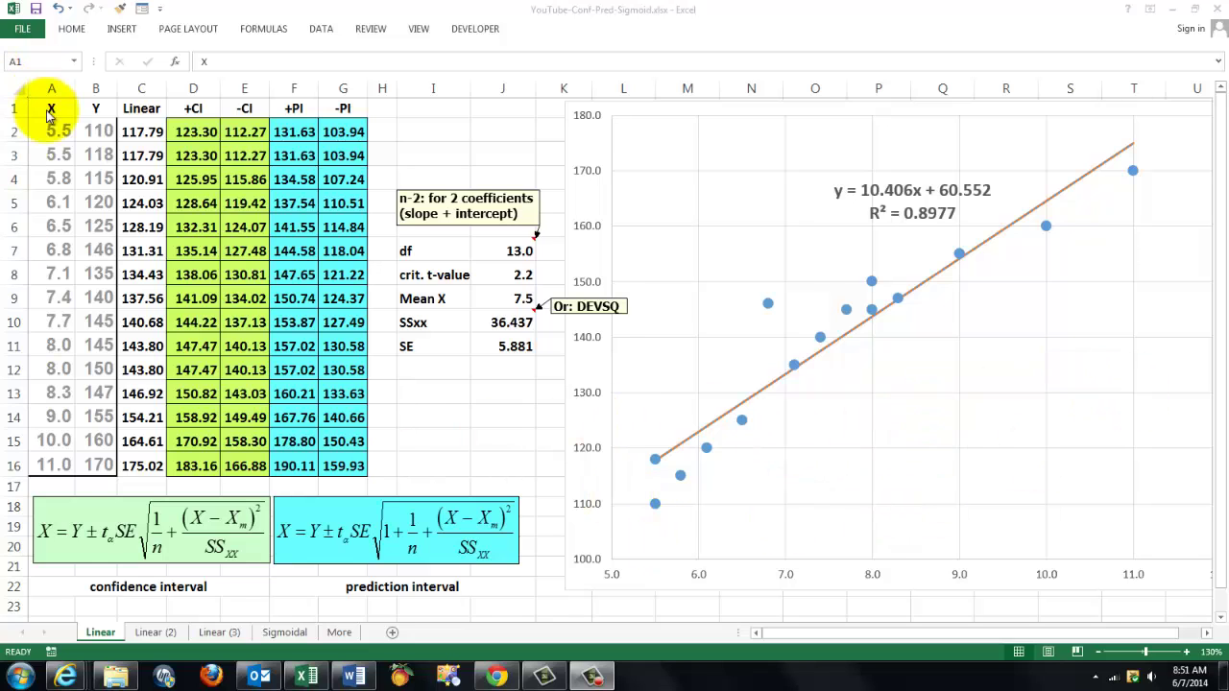
Step: Review the X/Y data, the Linear column's C2 formula and the chart's trendline equation
left_click_drag(51, 89, 83, 89)
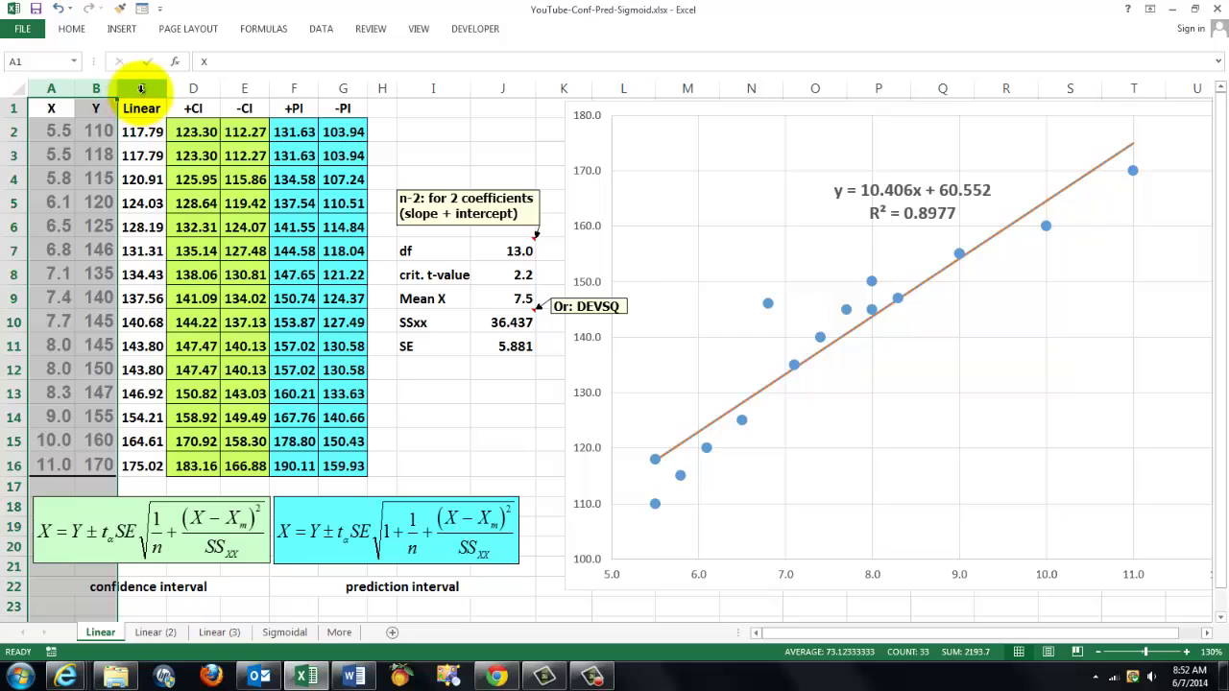
left_click(141, 88)
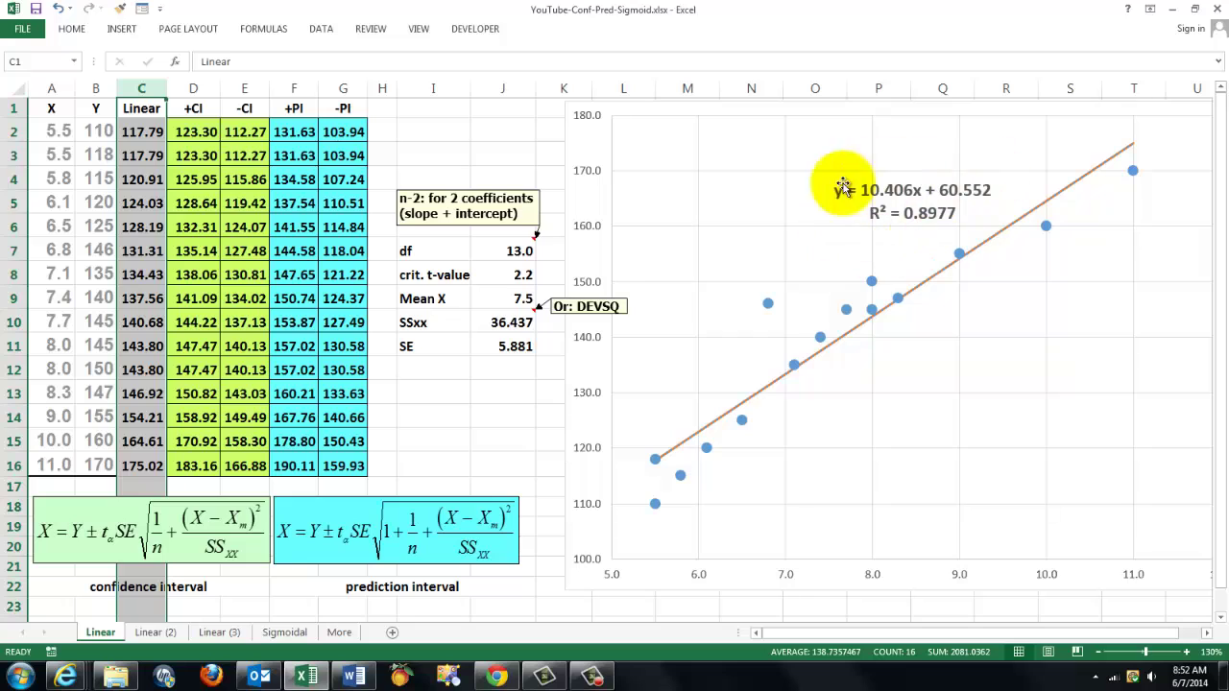
left_click_drag(845, 214, 888, 195)
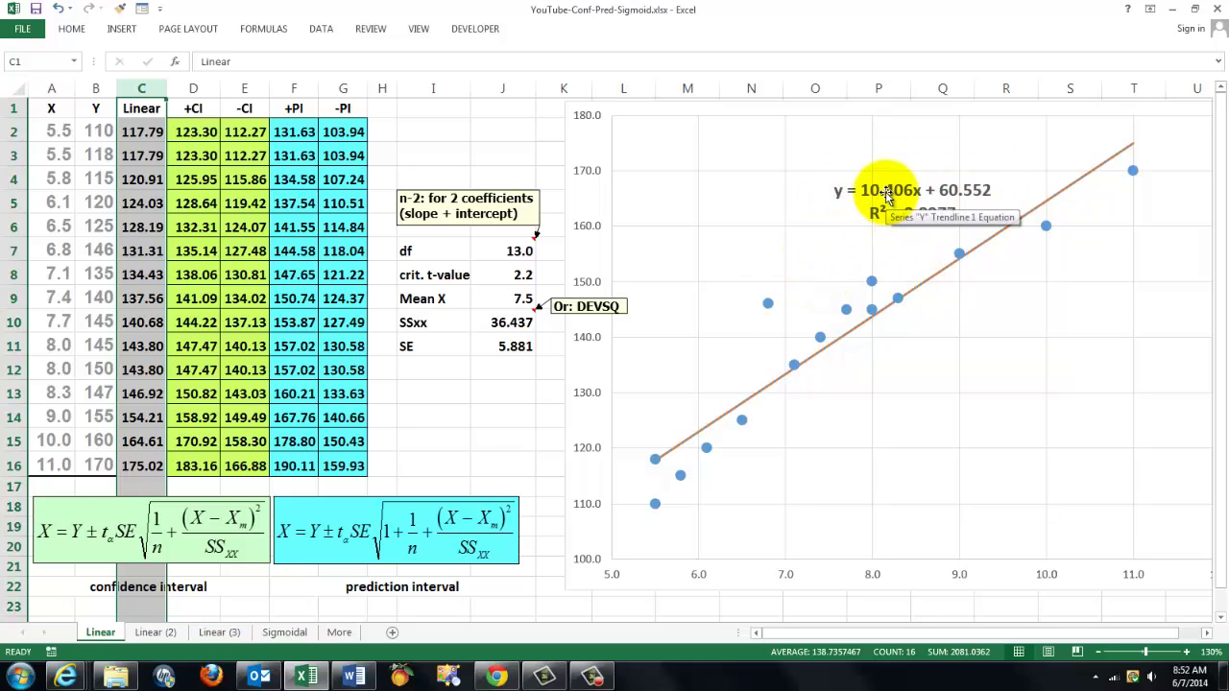
left_click(888, 195)
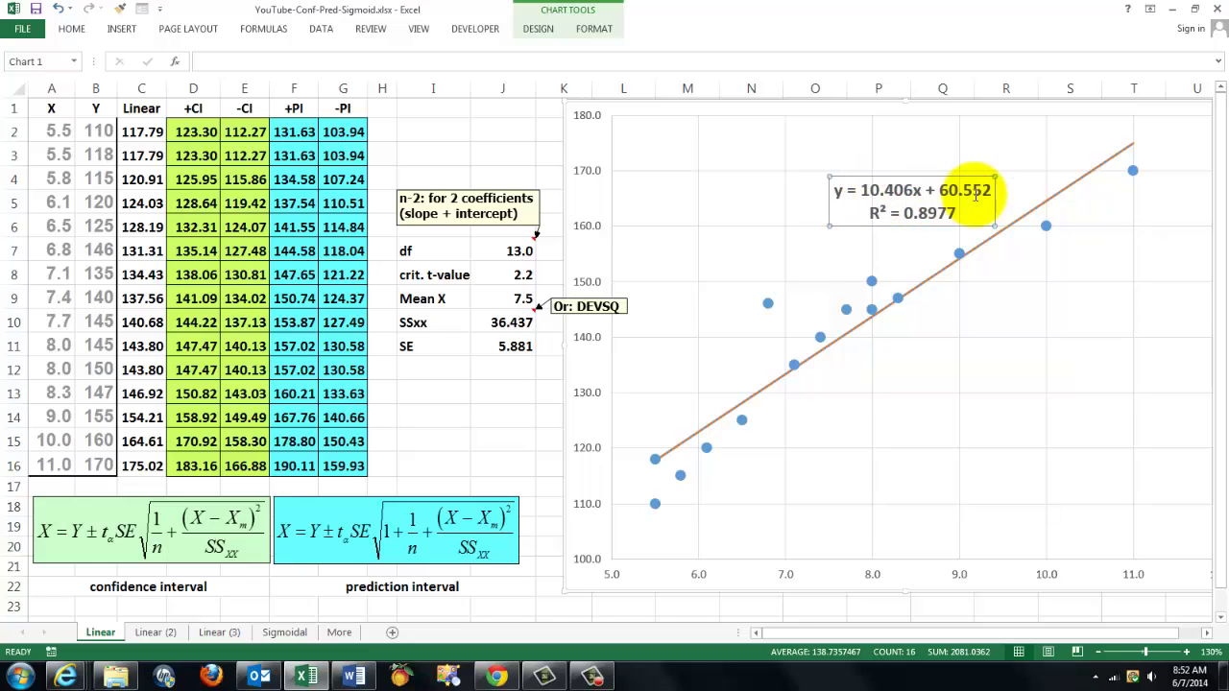
left_click(143, 132)
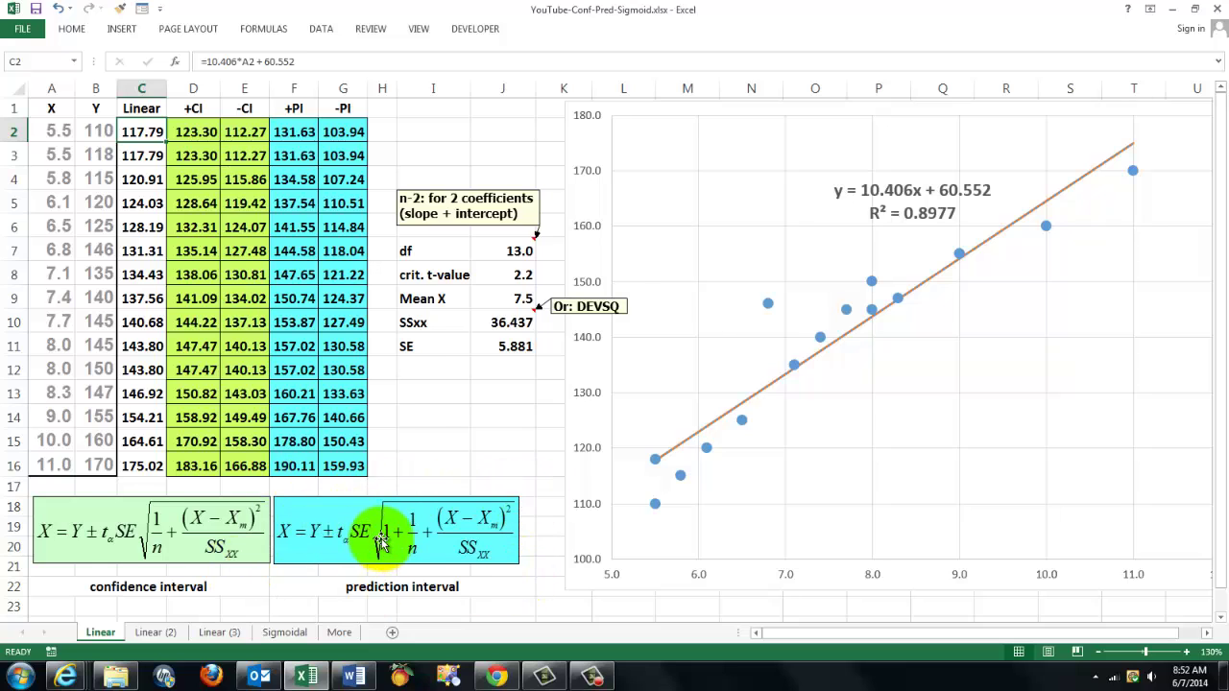
left_click(154, 632)
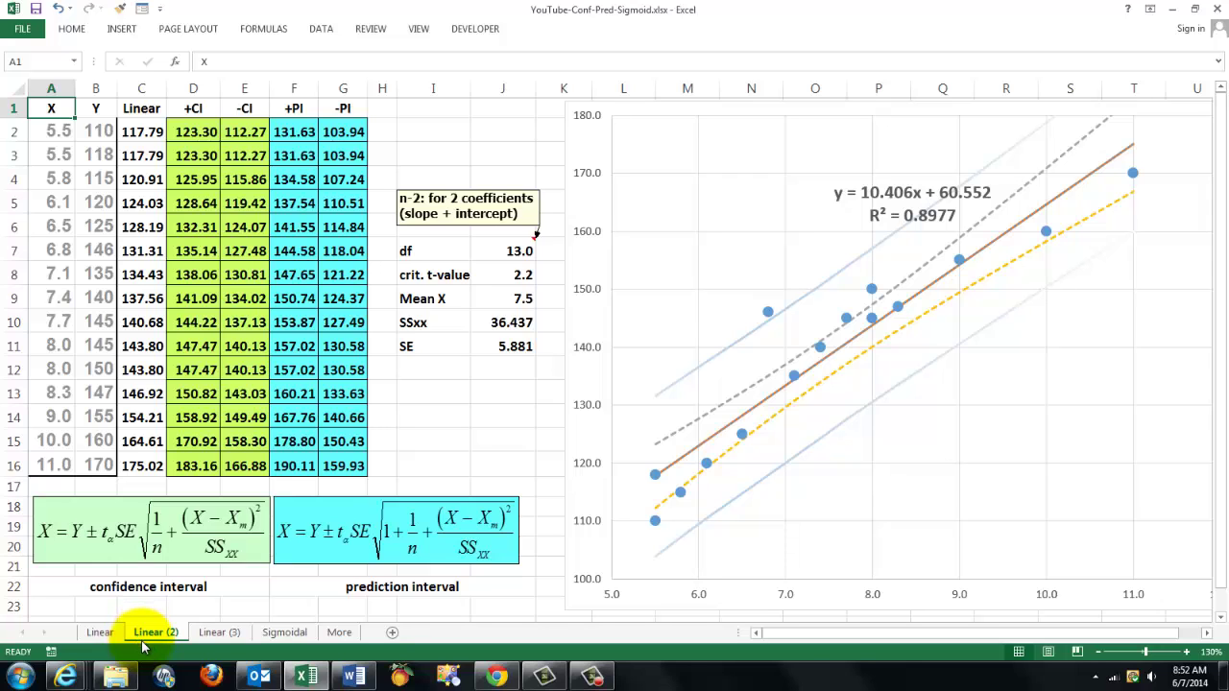
left_click(101, 633)
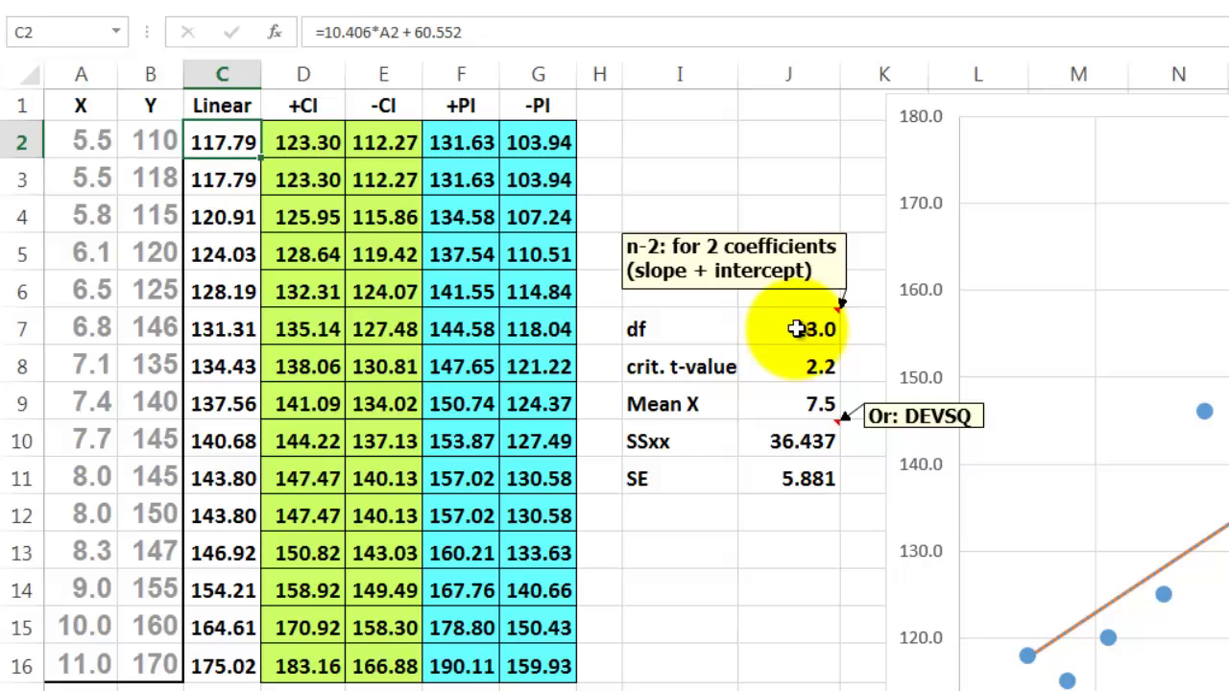
Step: Inspect the df formula in J7 and the T.INV.2T critical t-value formula in J8
left_click(797, 329)
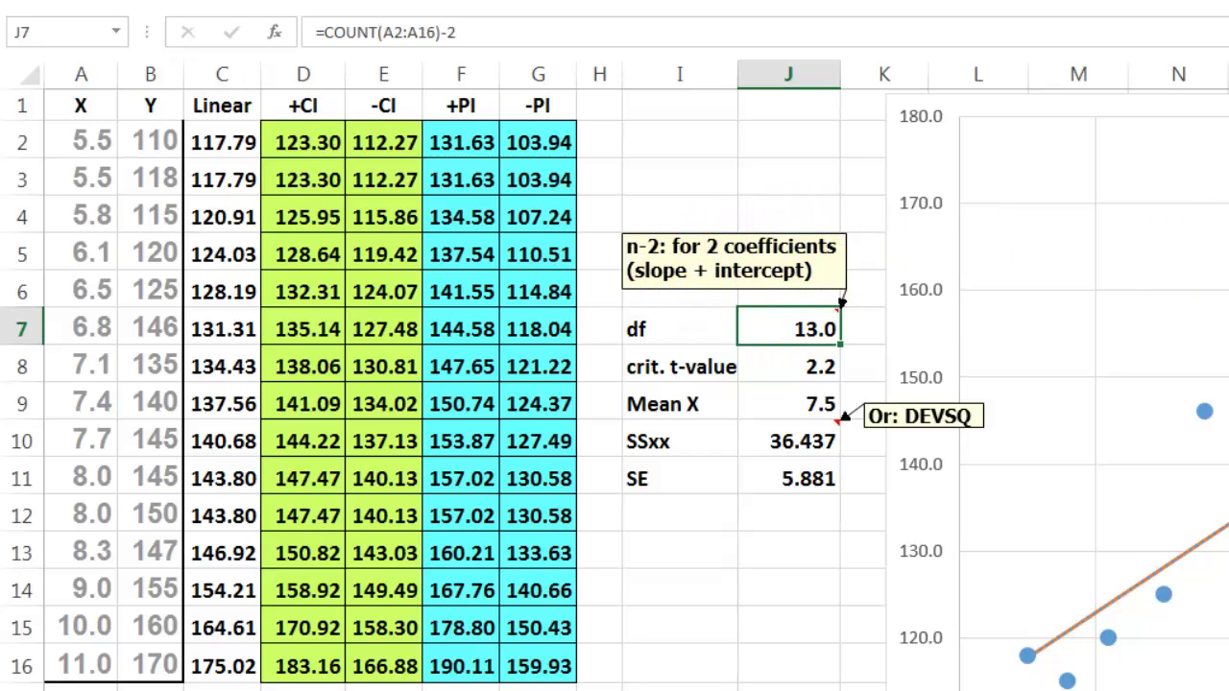
left_click(821, 375)
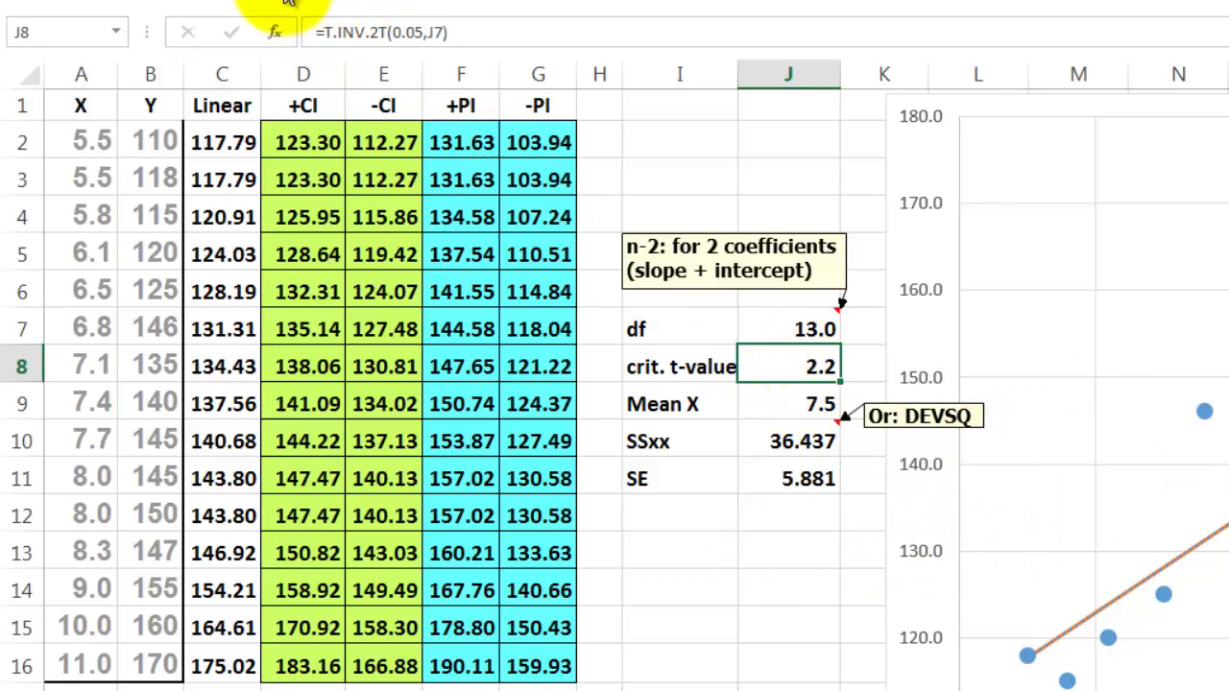
left_click(275, 34)
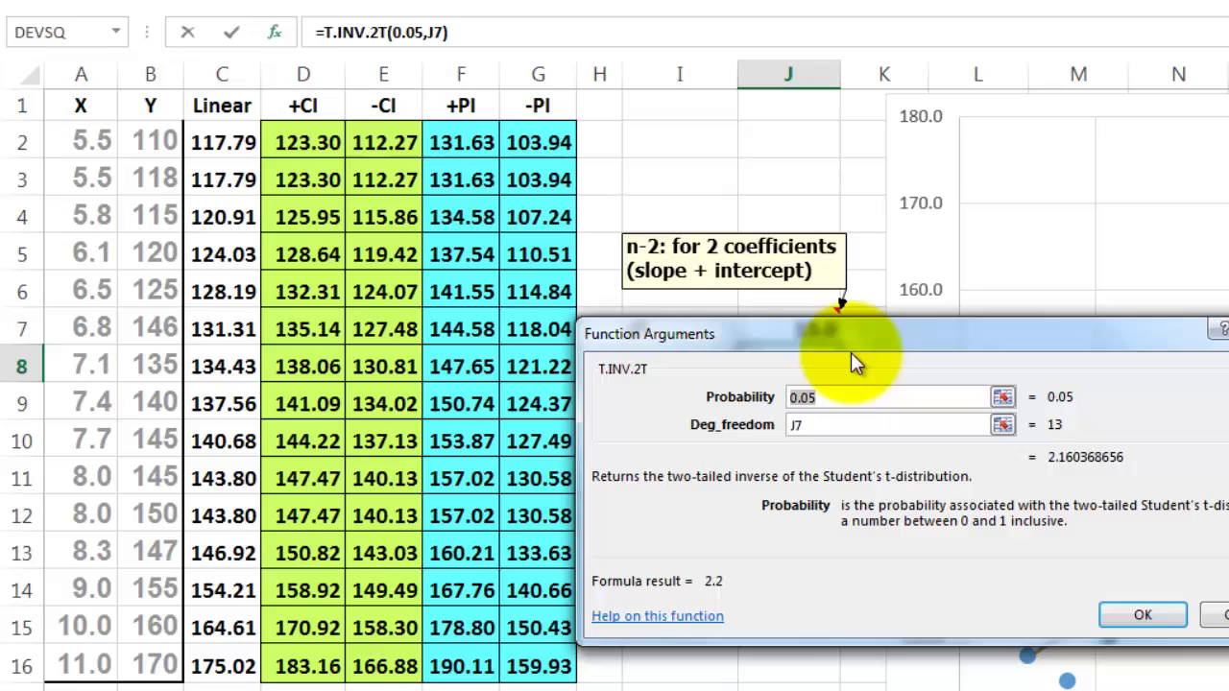
left_click_drag(960, 354, 1228, 261)
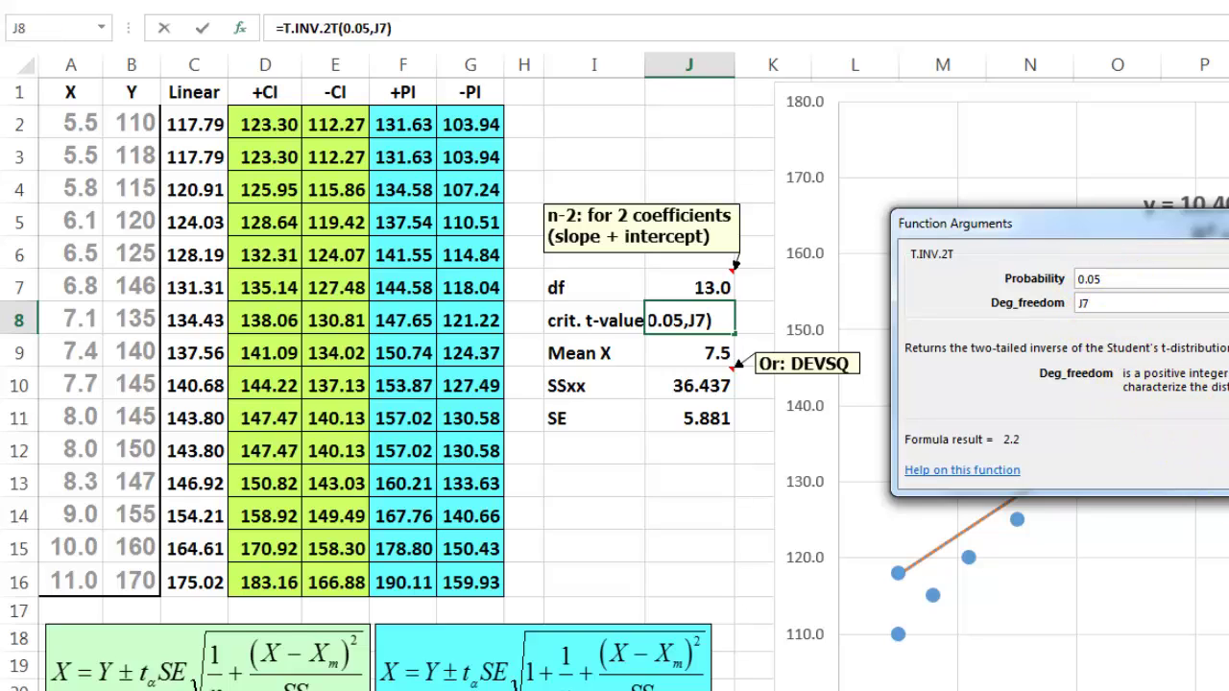
key("Return")
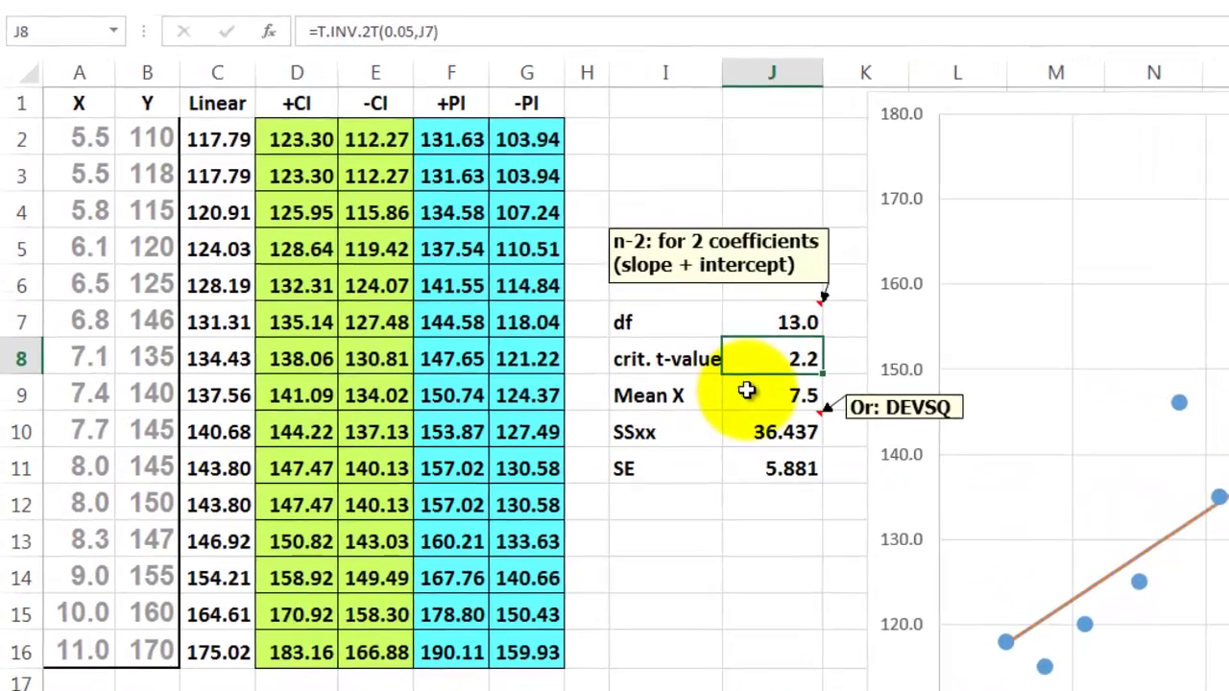
Step: Check the Mean X formula in J9 and re-enter the SSxx formula in J10 as an array formula
left_click(747, 391)
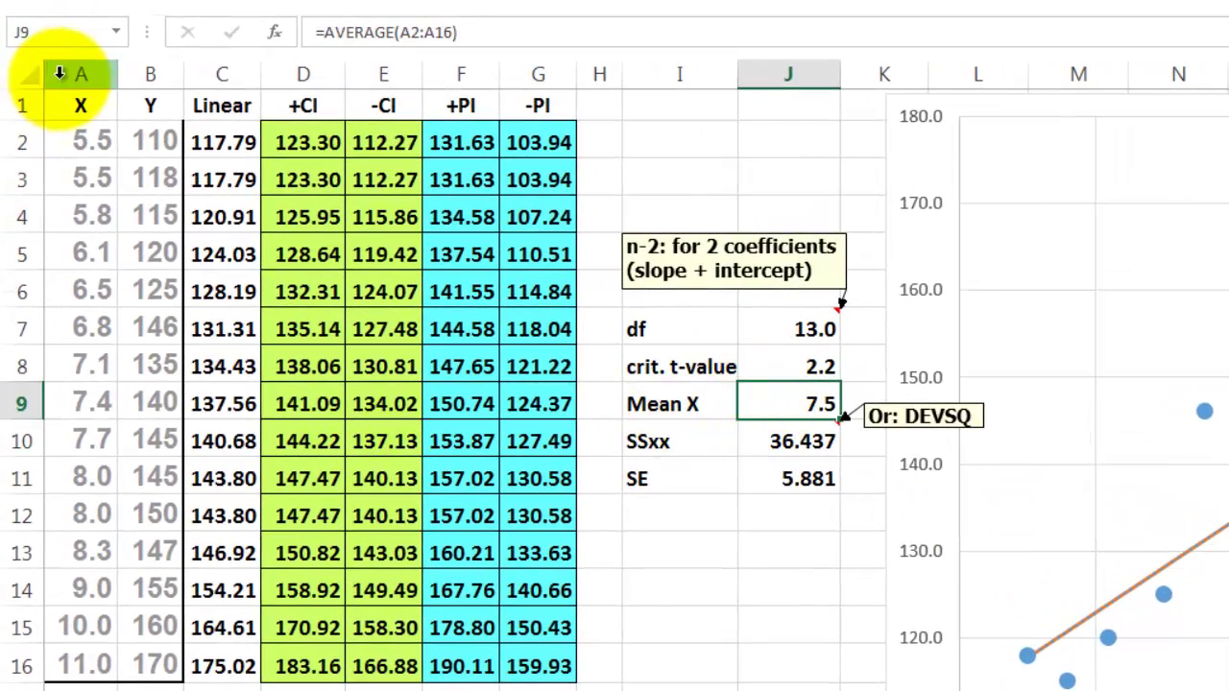
left_click(53, 77)
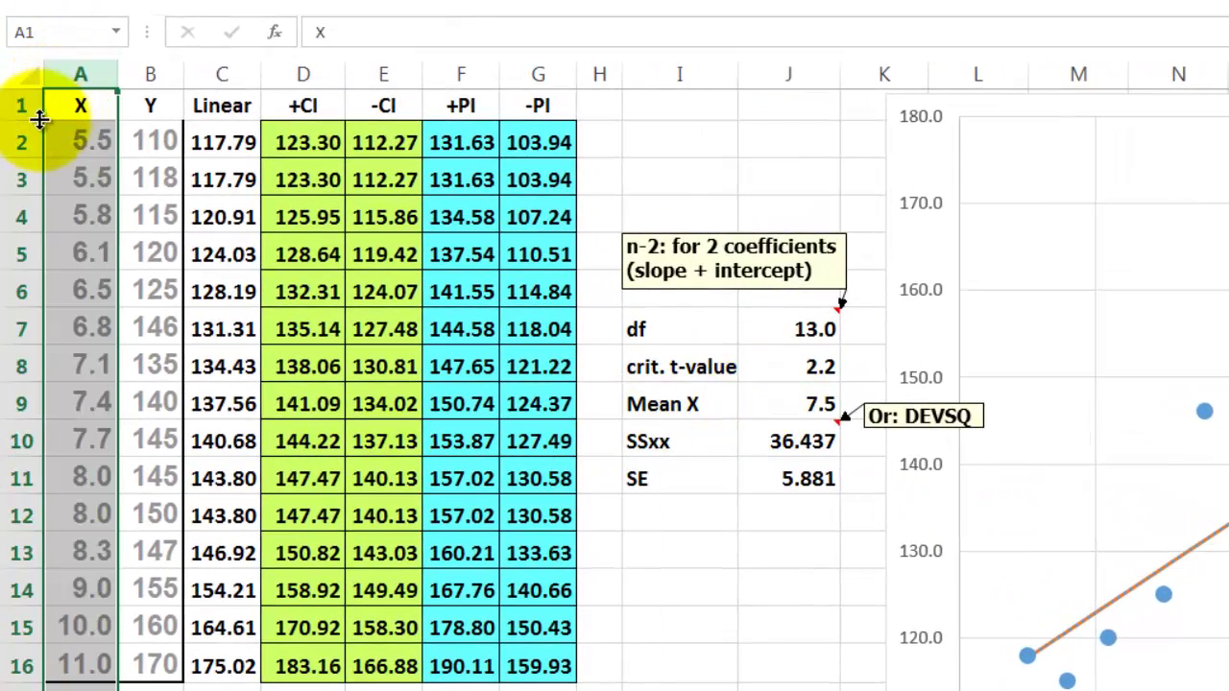
left_click(793, 394)
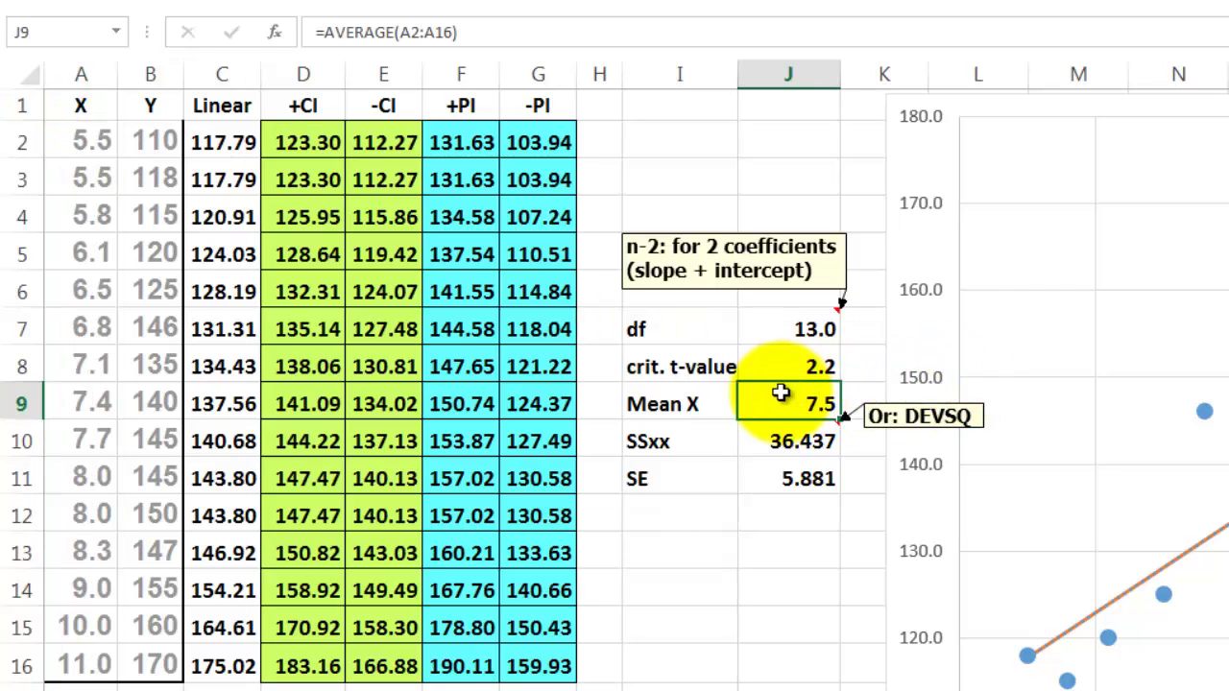
left_click(787, 443)
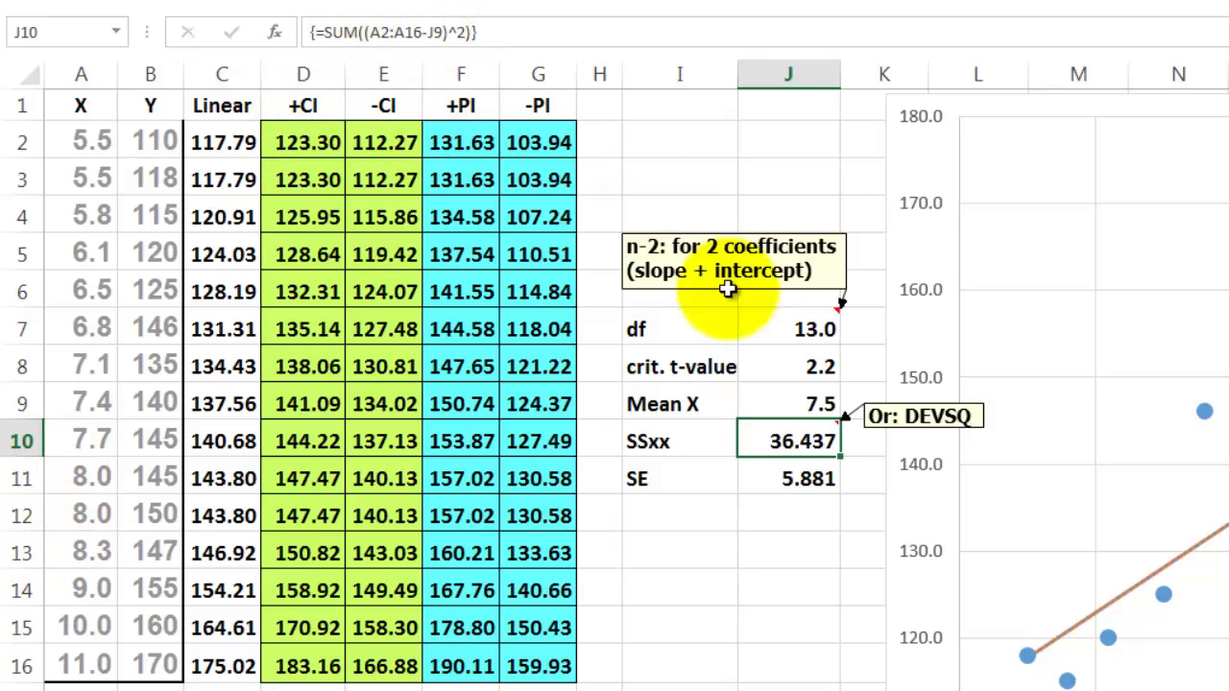
left_click(309, 31)
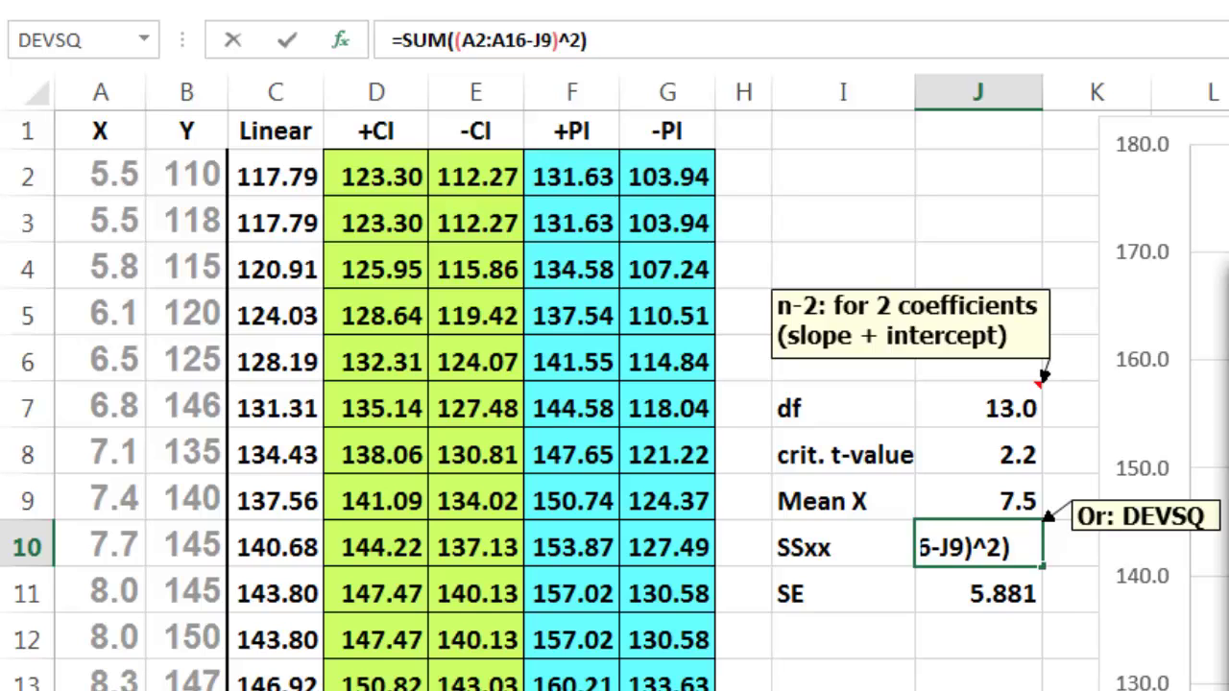
key("ctrl+shift+Return")
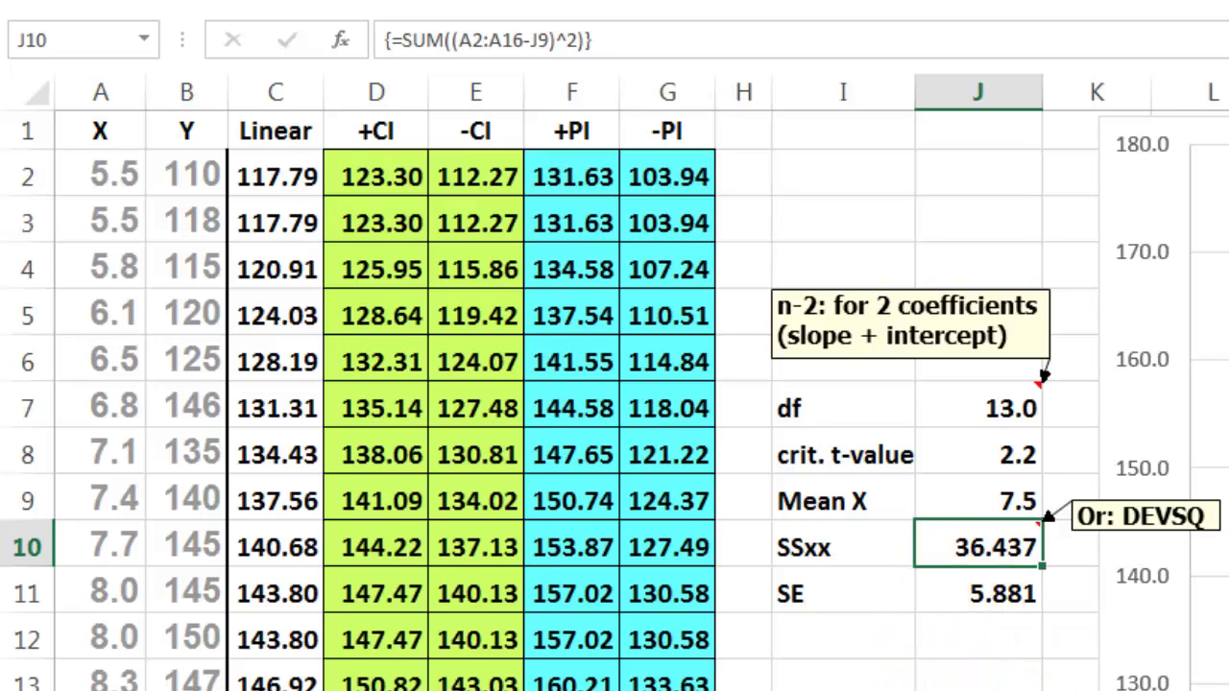
Step: Inspect the STEYX standard-error formula in J11 and its arguments
left_click(989, 593)
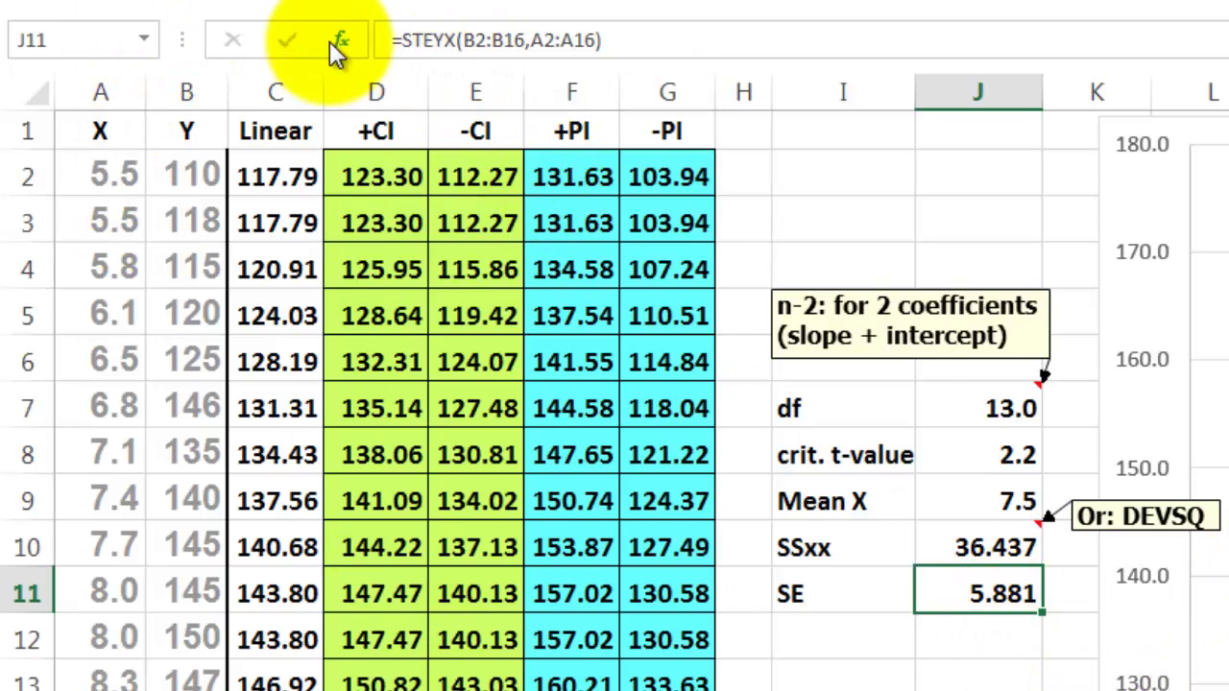
key("F2")
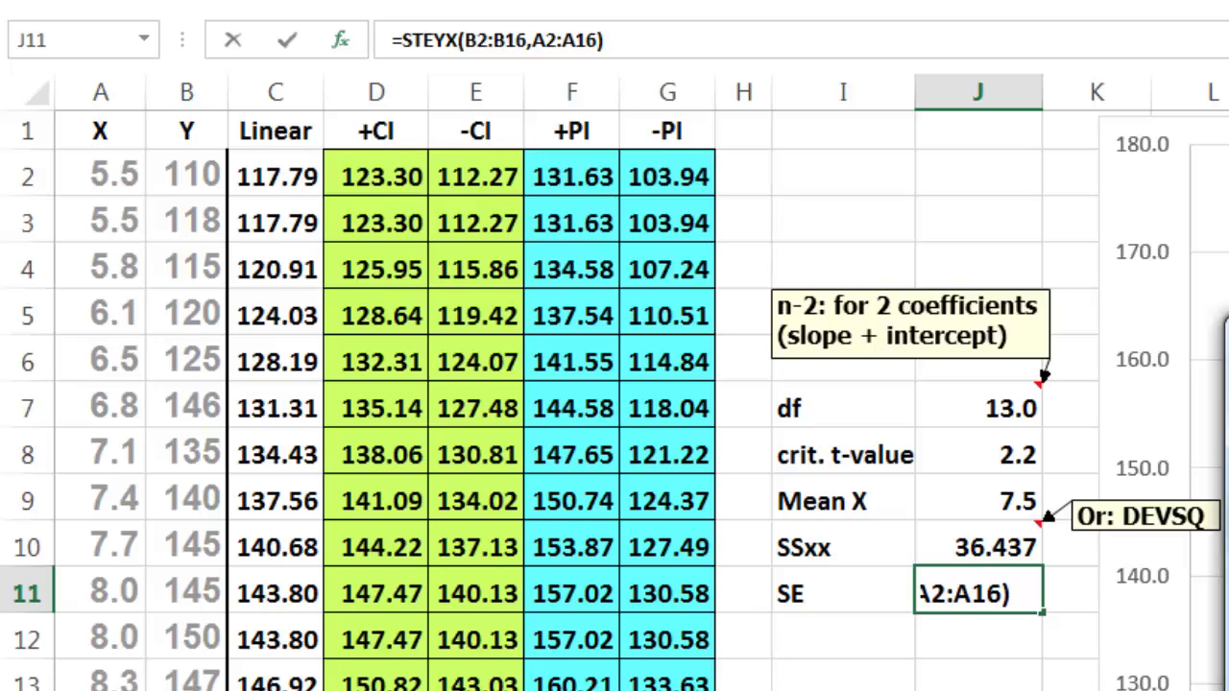
key("shift+F3")
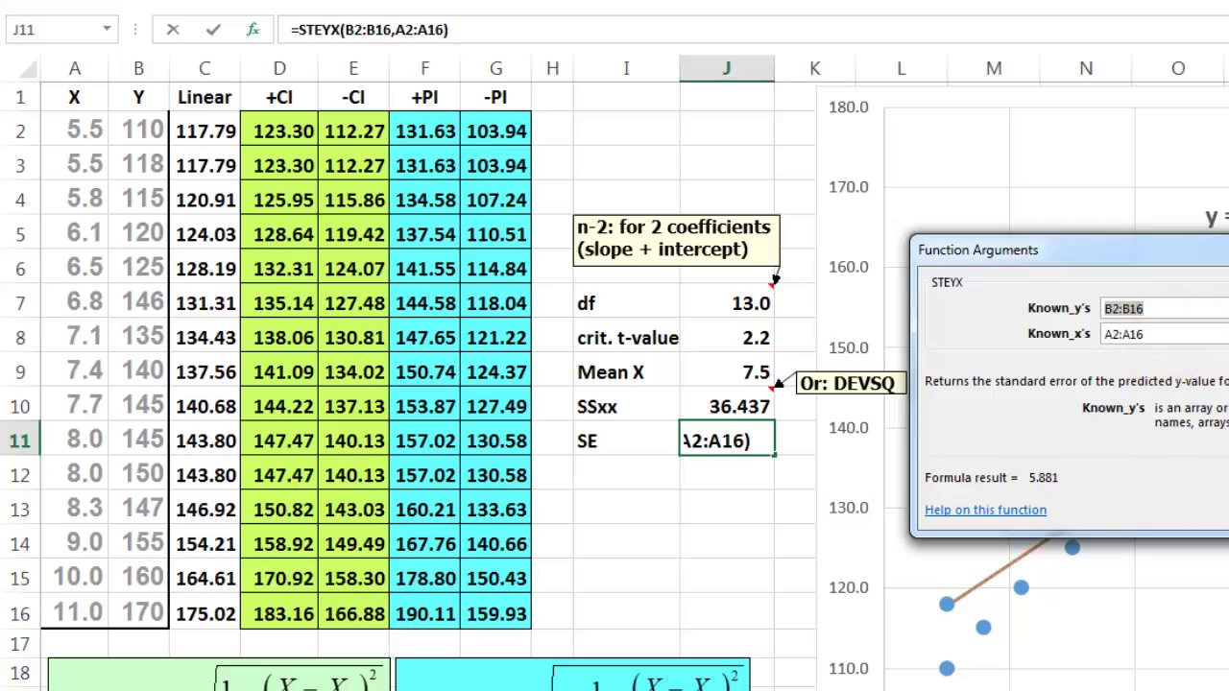
key("Return")
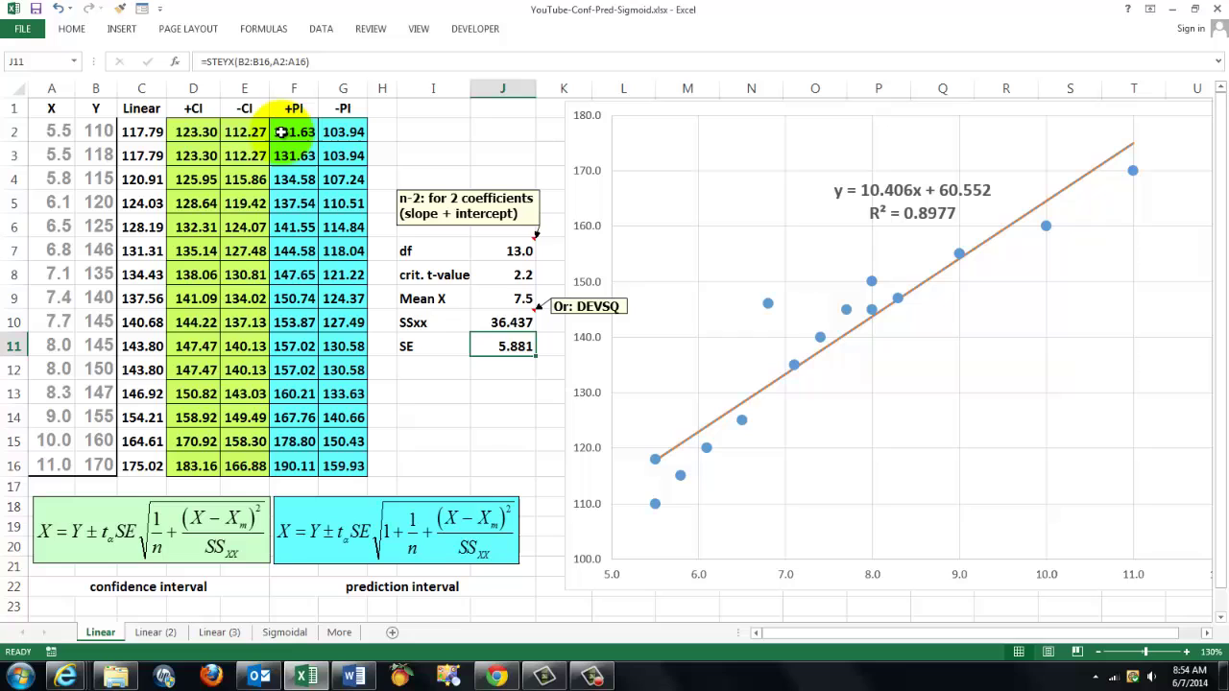
Step: Copy the +CI formulas into E2:E16 and change + to - after $C2, giving 112.27 in E2
left_click(185, 133)
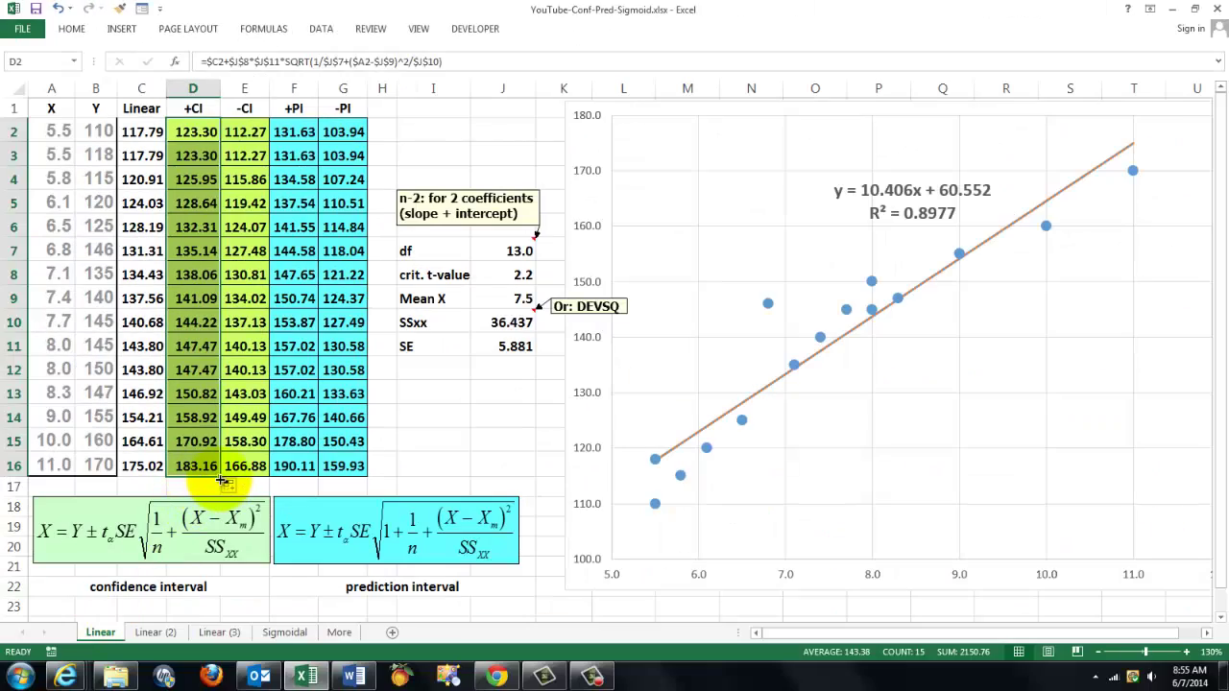
left_click_drag(222, 479, 252, 478)
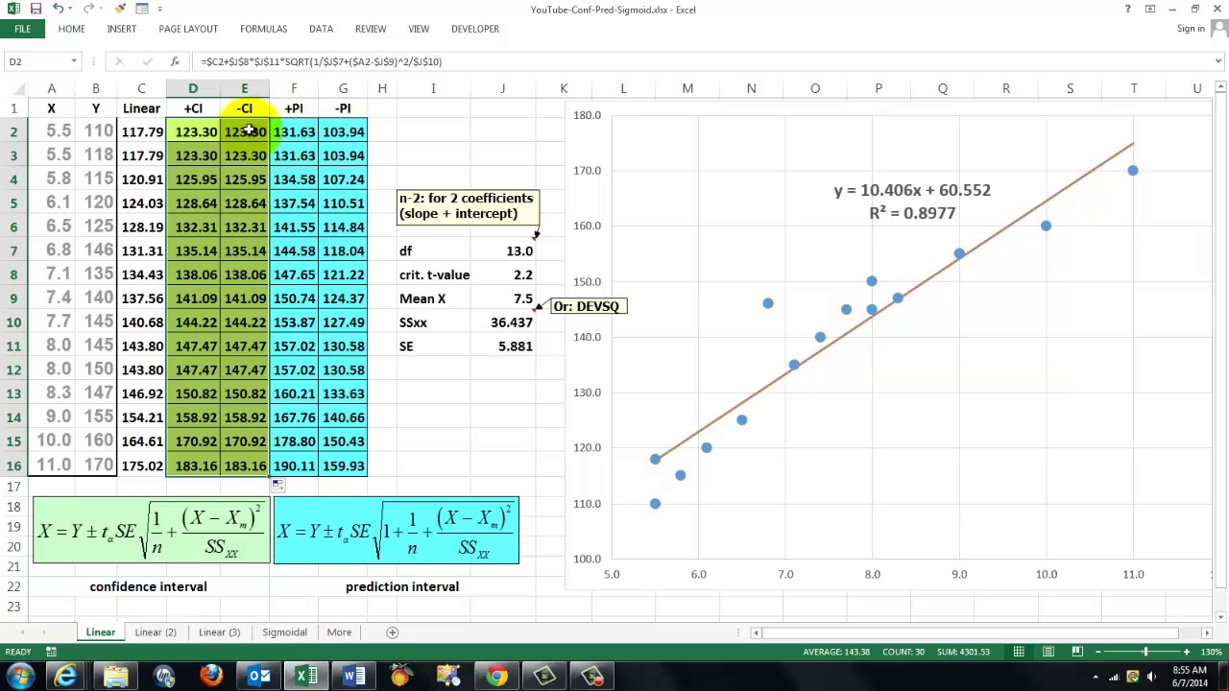
left_click_drag(247, 131, 245, 467)
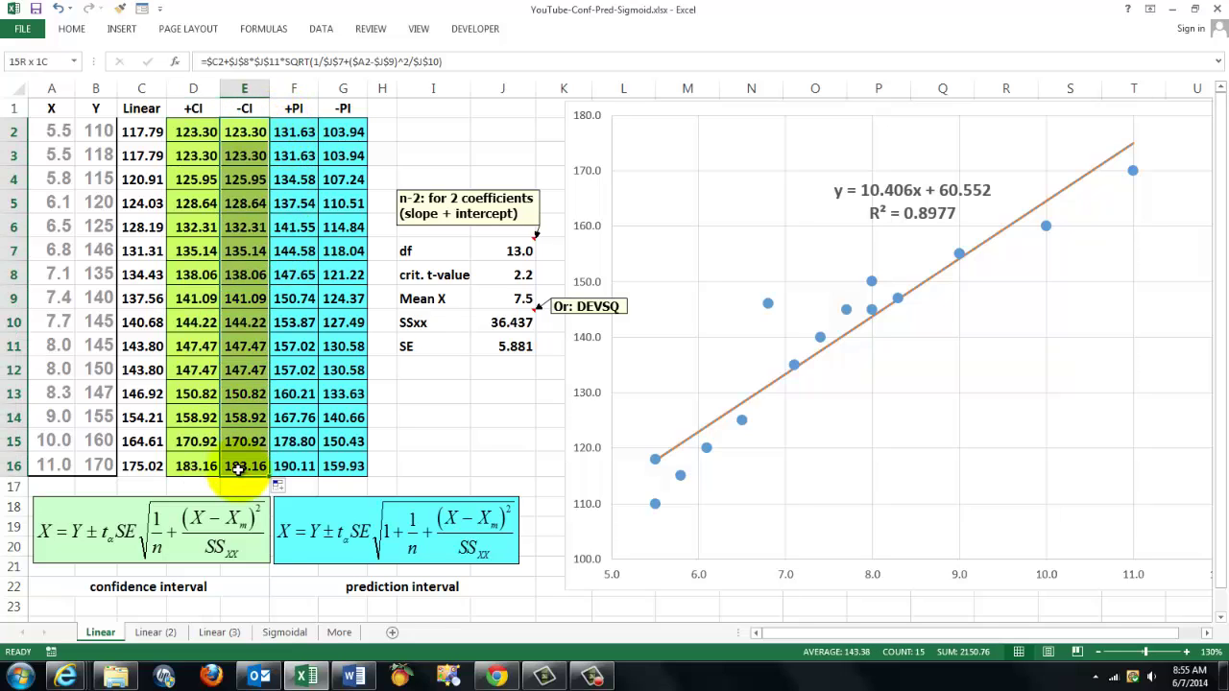
left_click(228, 62)
key("BackSpace")
type("-")
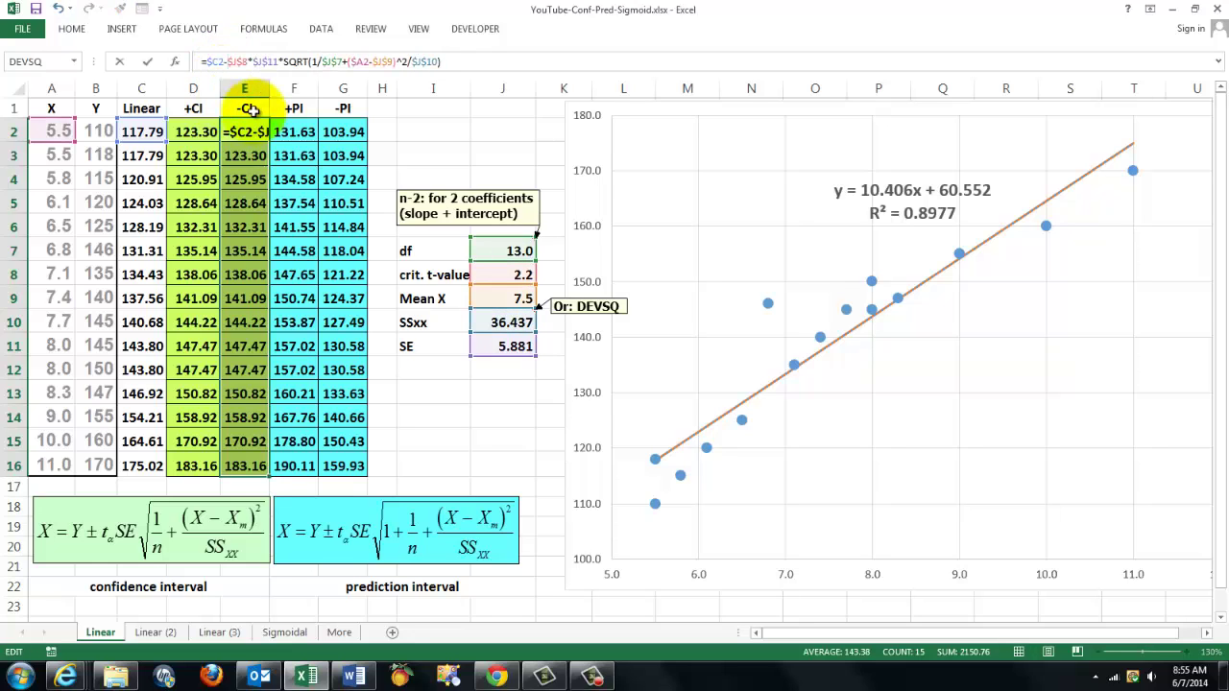
key("ctrl+Return")
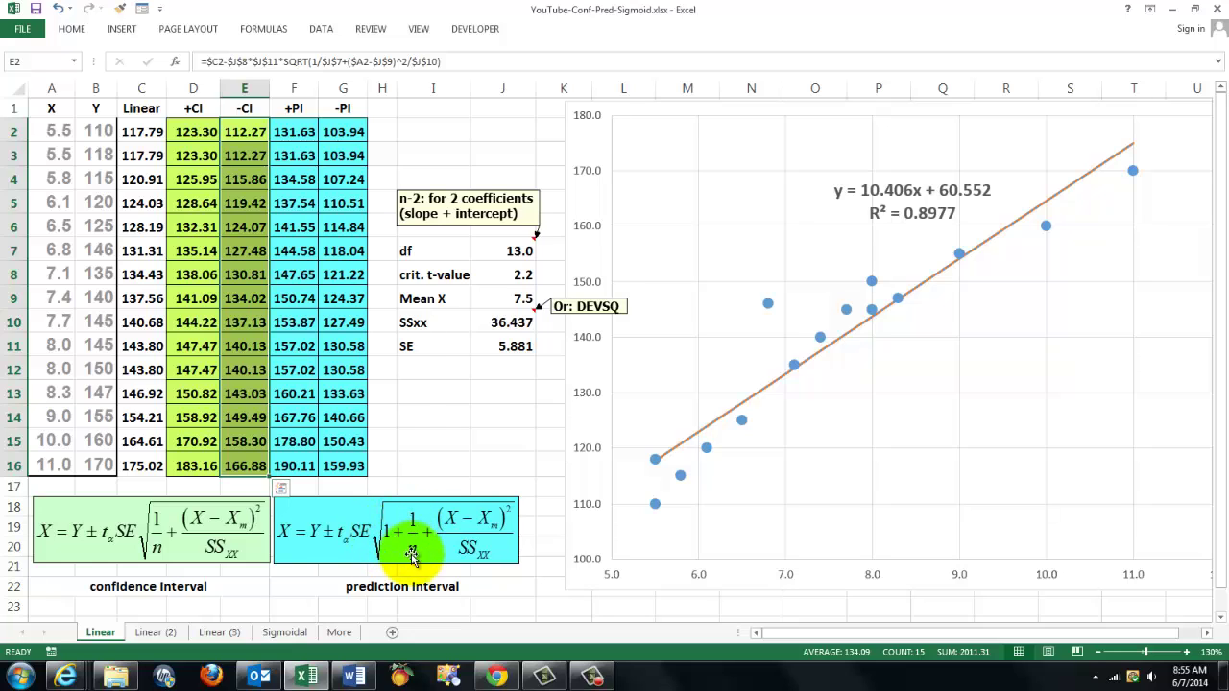
Step: Select cell A1, then show the More sheet with the Part 1 to Chapter 56 list
left_click(43, 107)
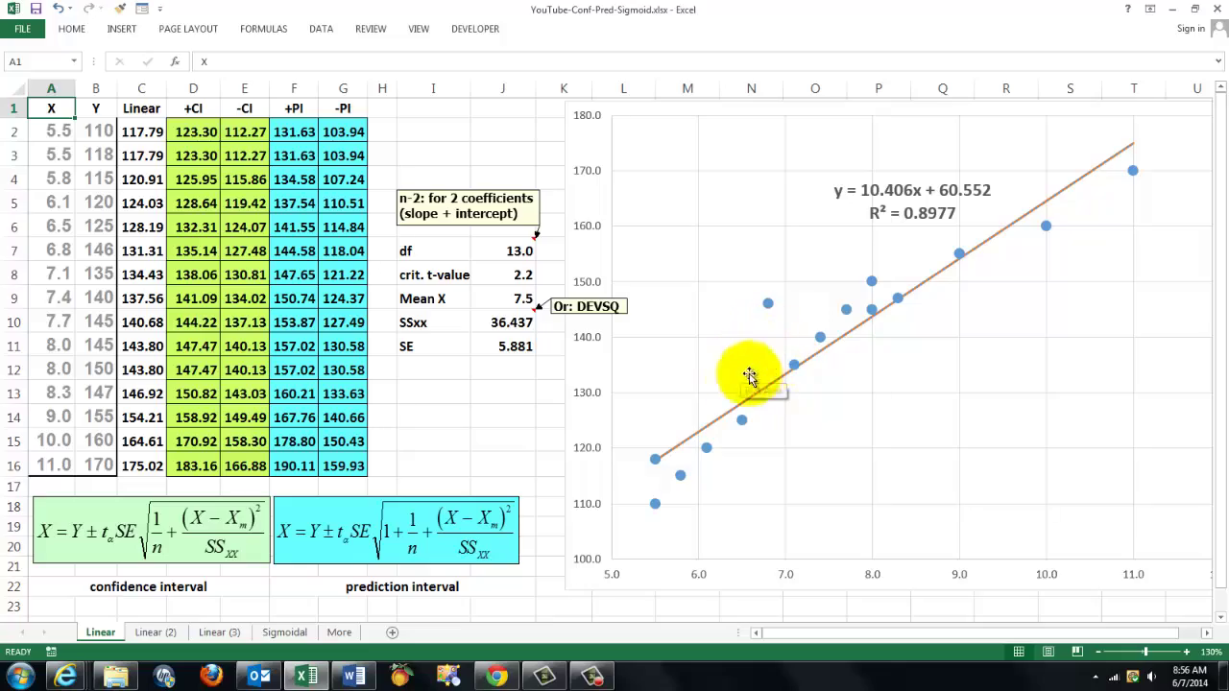
left_click(340, 632)
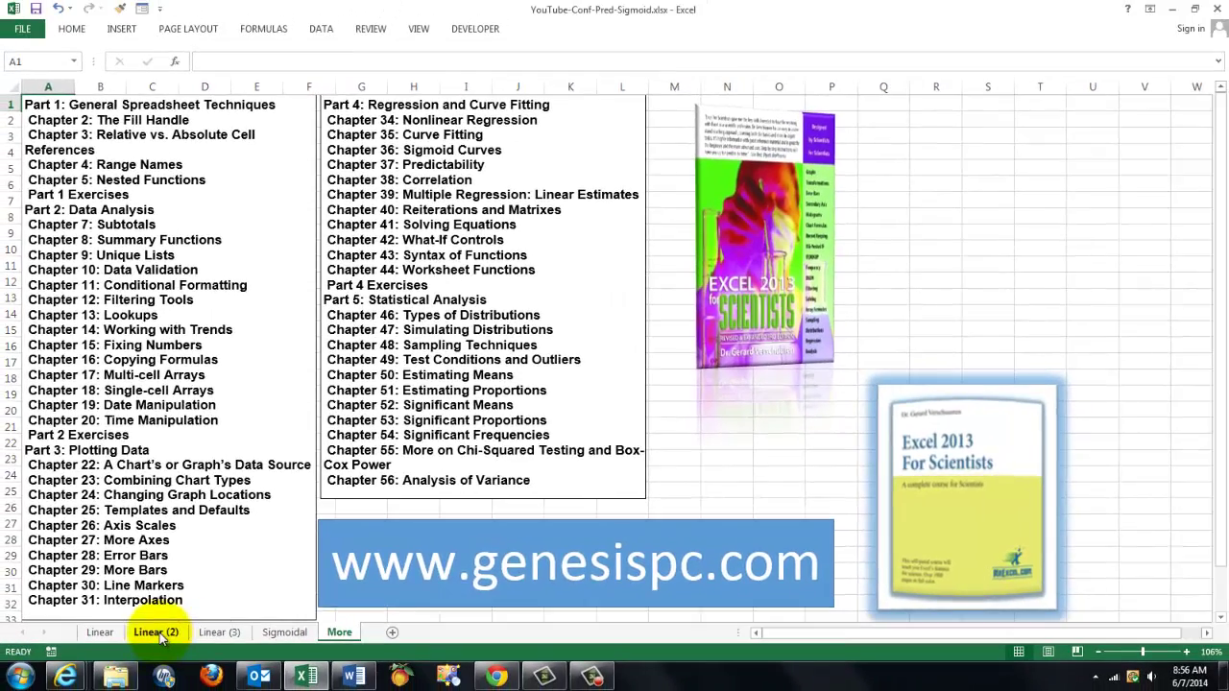
Step: Show the Linear (2) sheet and its fitted-line chart with confidence and prediction bands
left_click(159, 635)
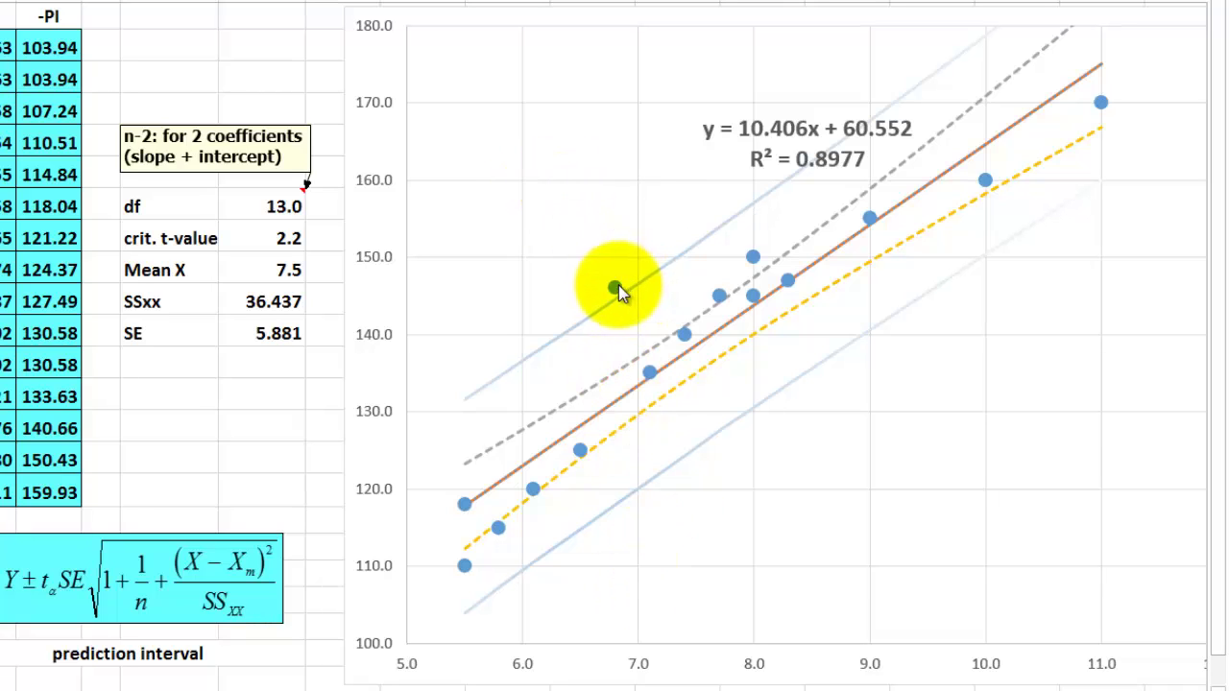
Step: Inspect a data point on the regression chart before moving to the Linear (3) sheet
mouse_move(617, 286)
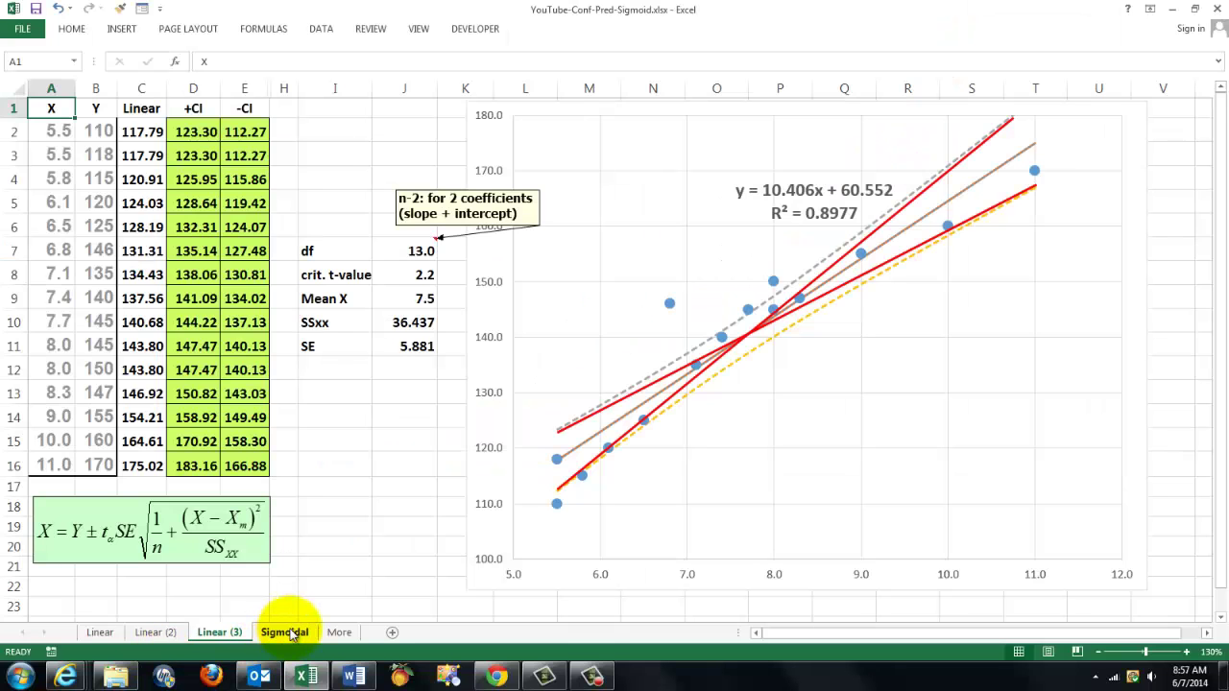
Step: Open the Sigmoidal sheet and inspect the Slope guess J2, Boltzman formula C2, curve and RSQ 0.903 in J5
left_click(285, 633)
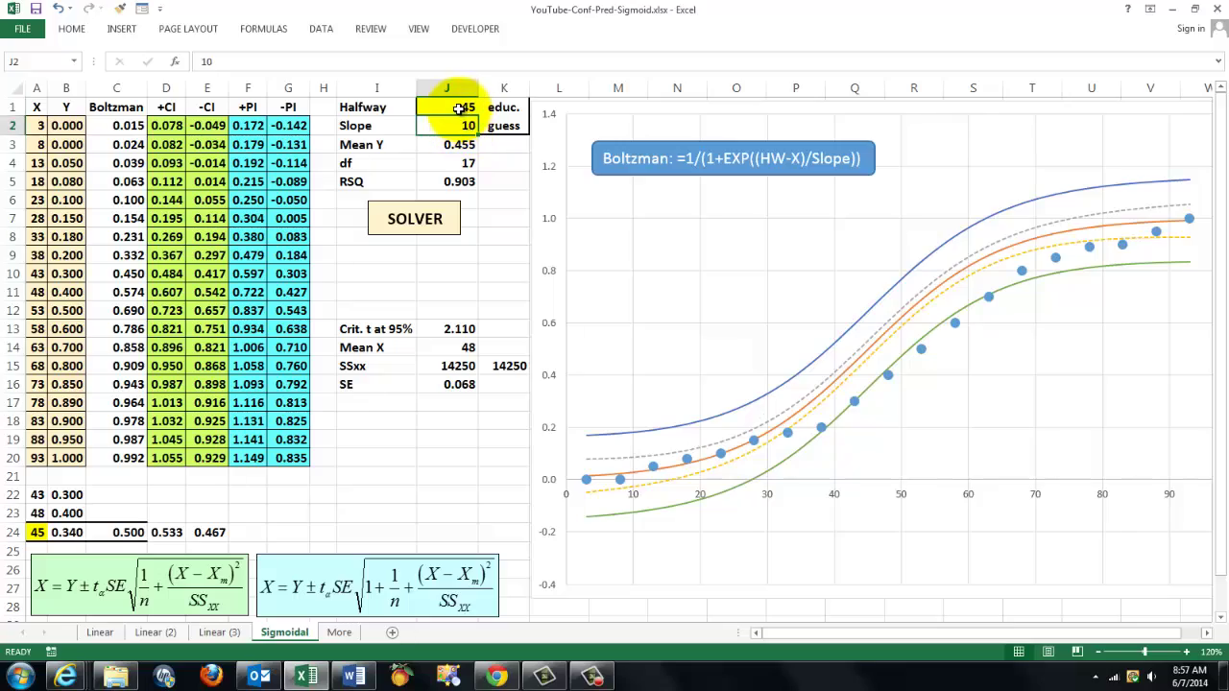
left_click(457, 123)
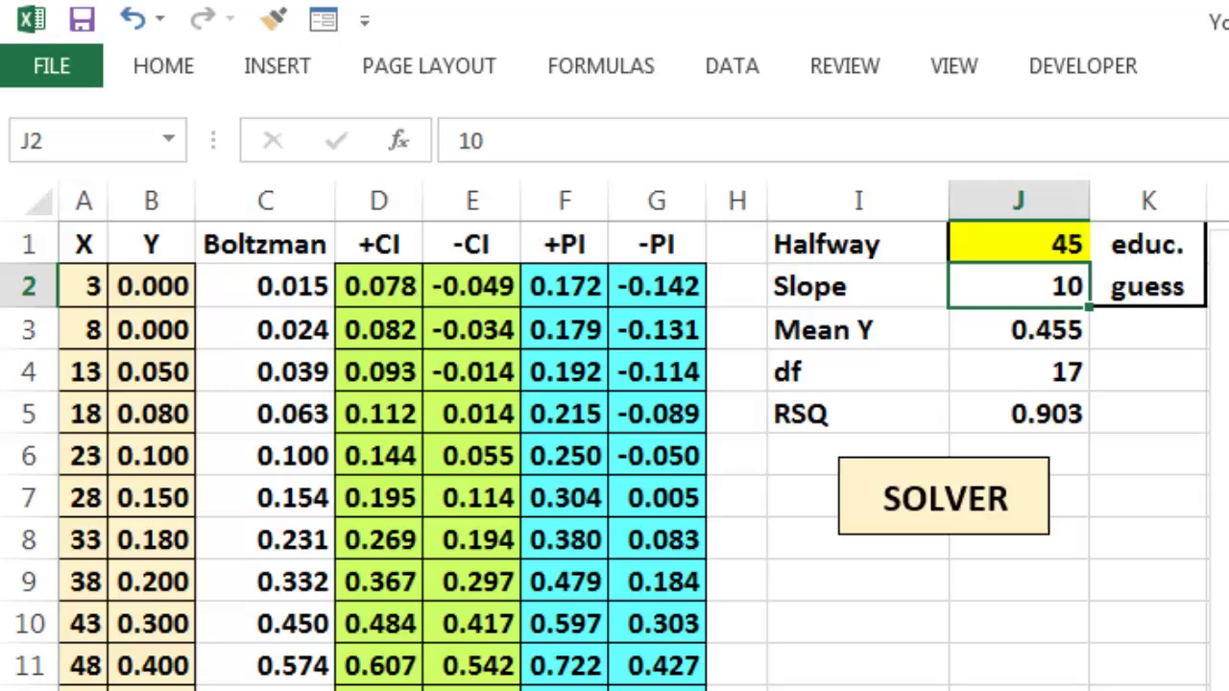
left_click(258, 285)
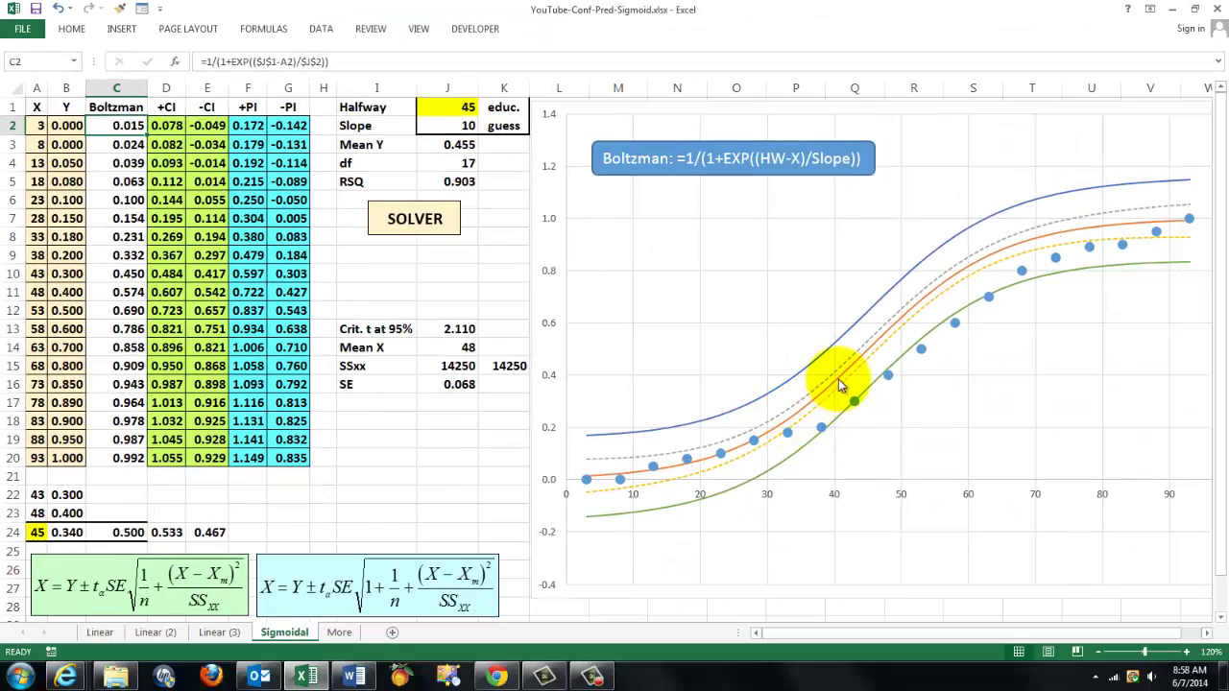
left_click(838, 379)
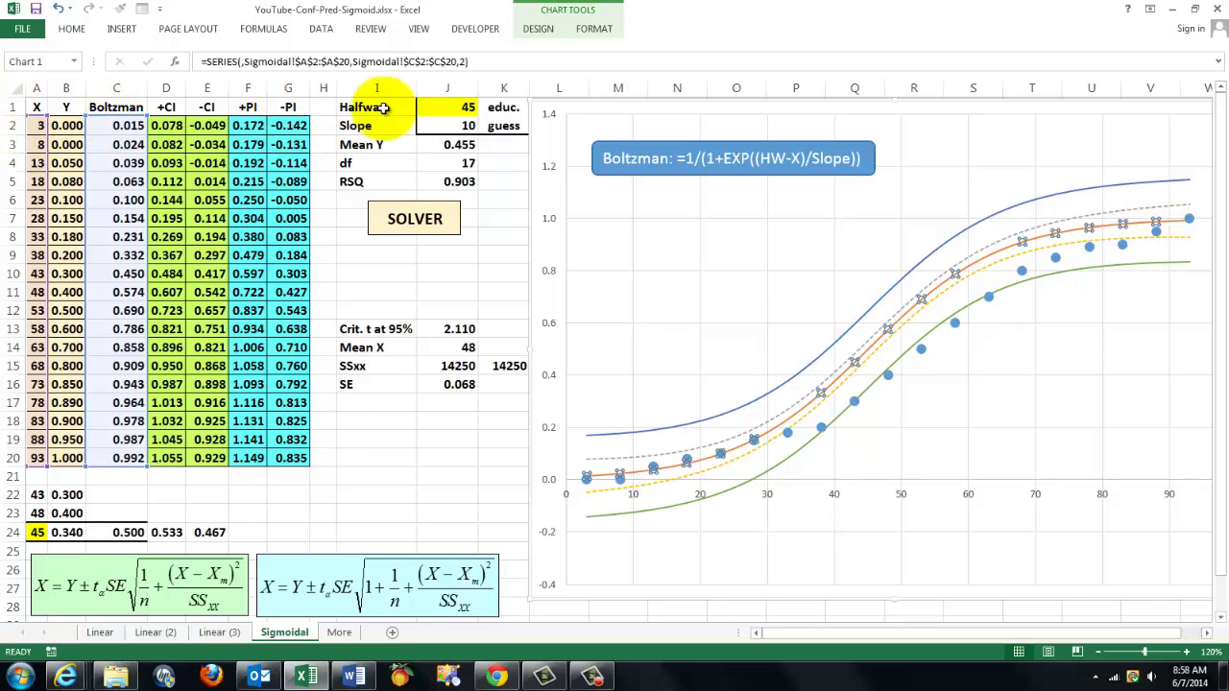
left_click(432, 180)
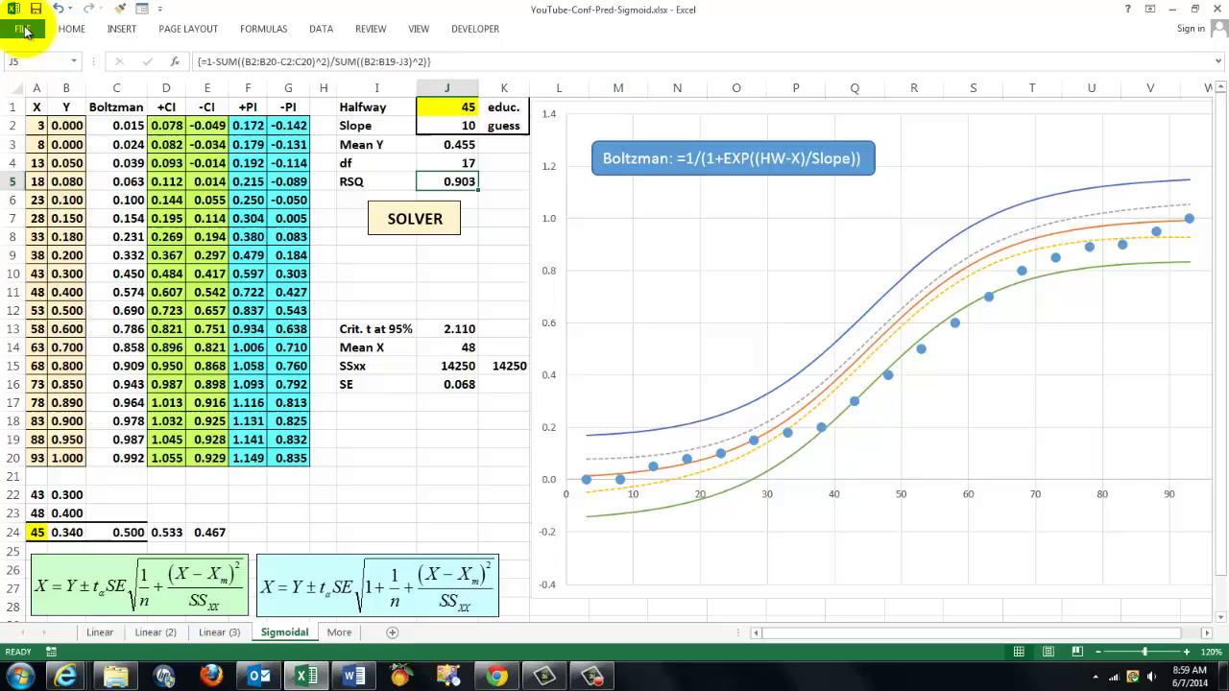
Step: Enable the Solver Add-in from Excel Options' Add-Ins list
left_click(23, 29)
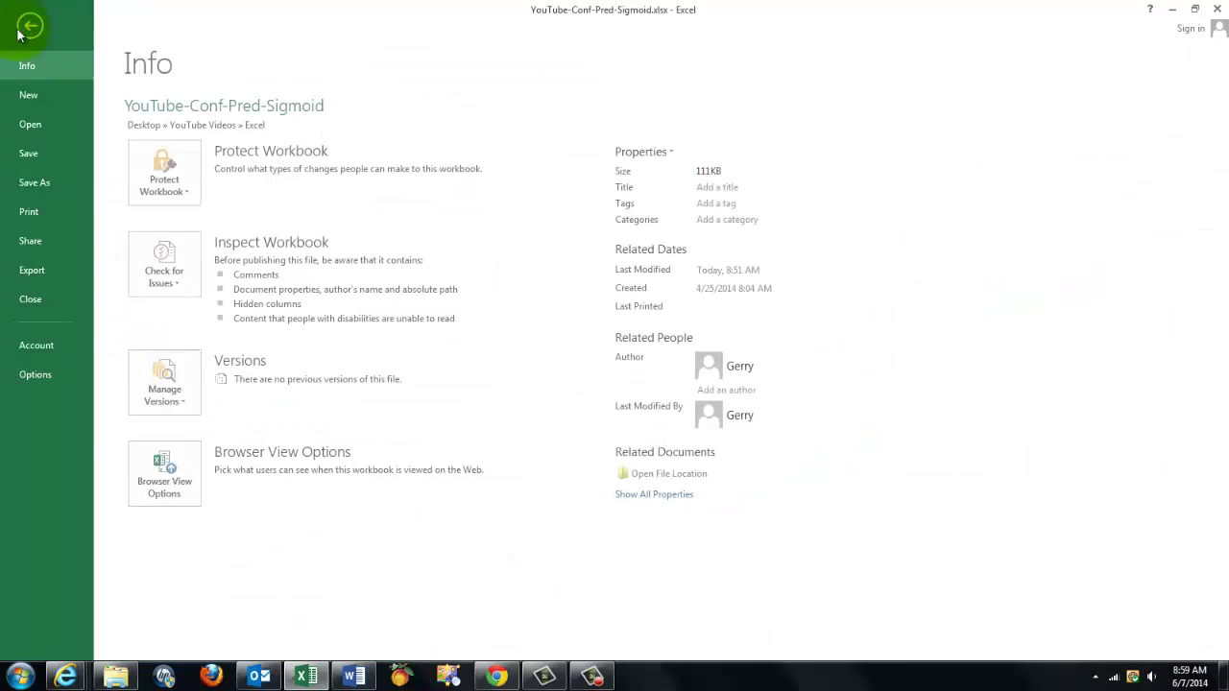
left_click(42, 375)
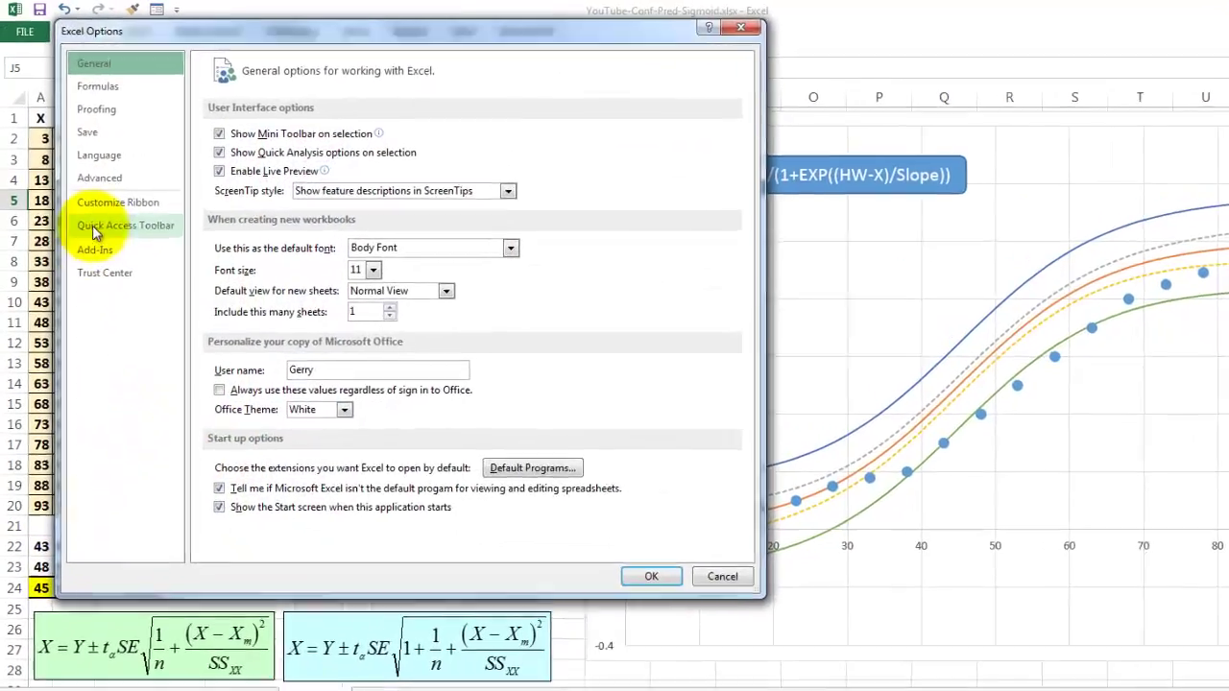
left_click(93, 248)
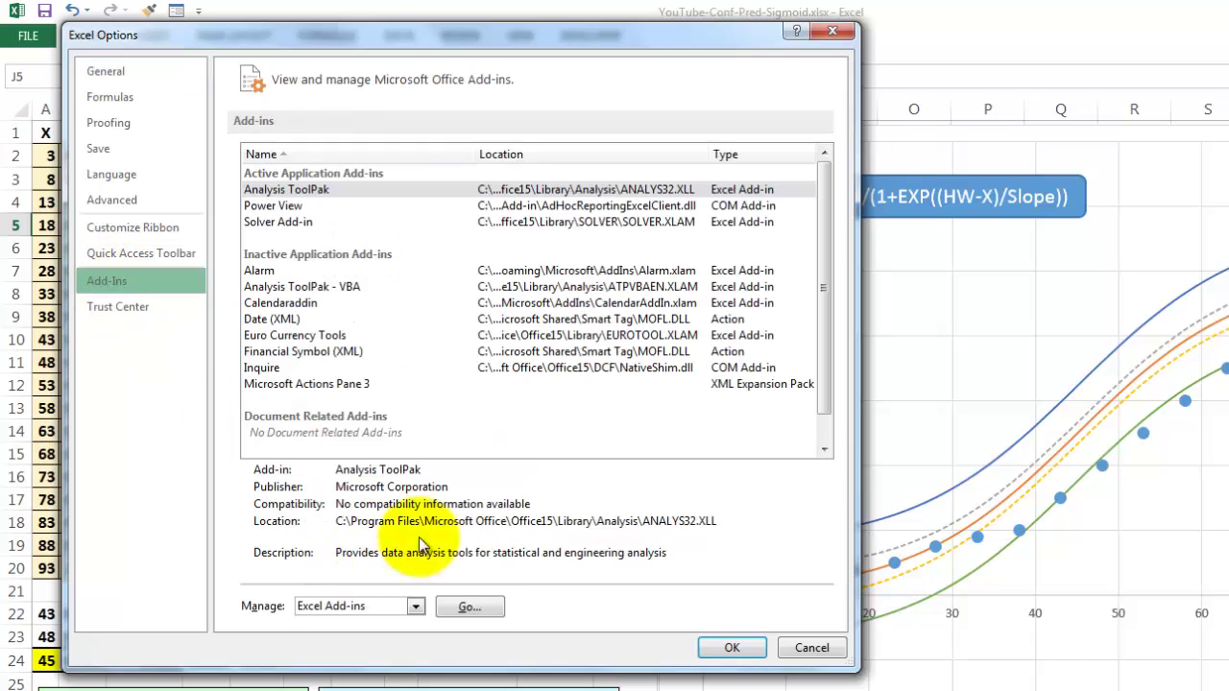
left_click(469, 609)
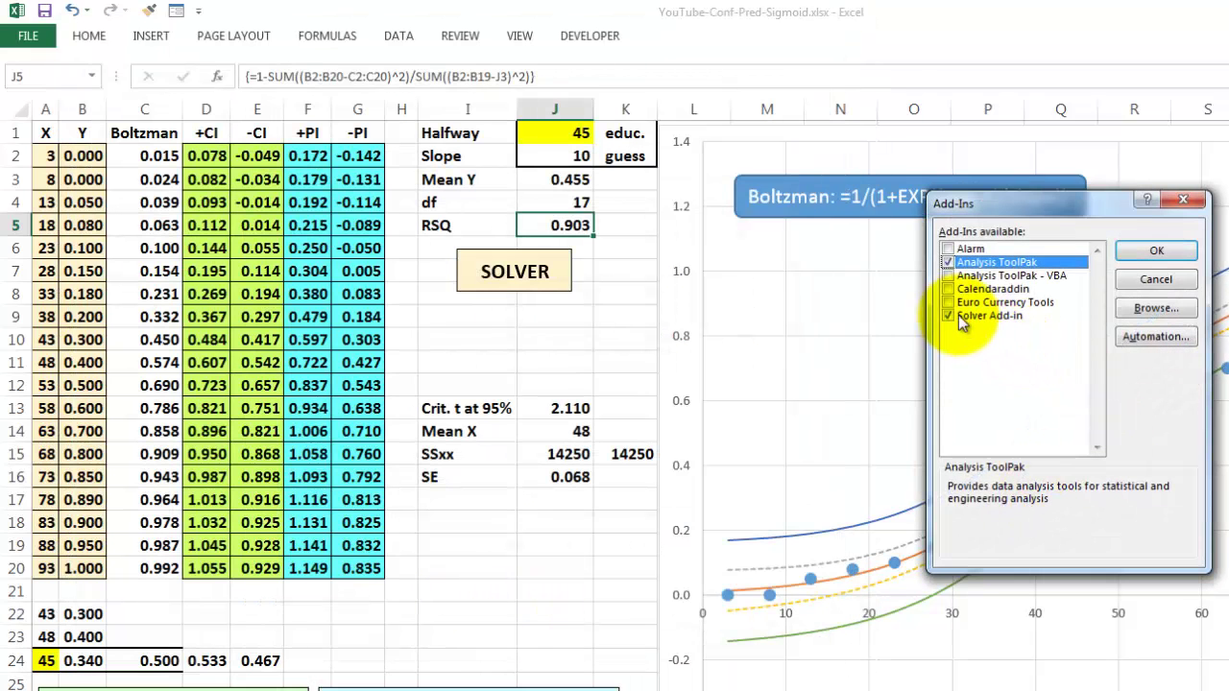
left_click(989, 316)
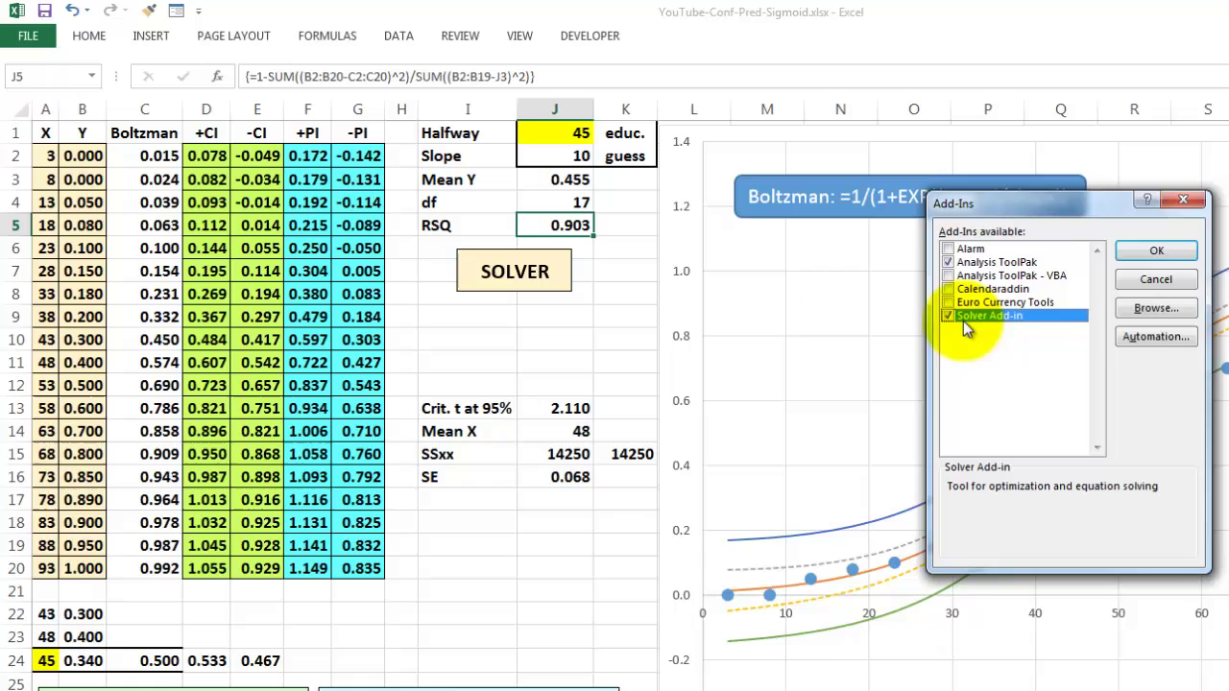
left_click(1156, 279)
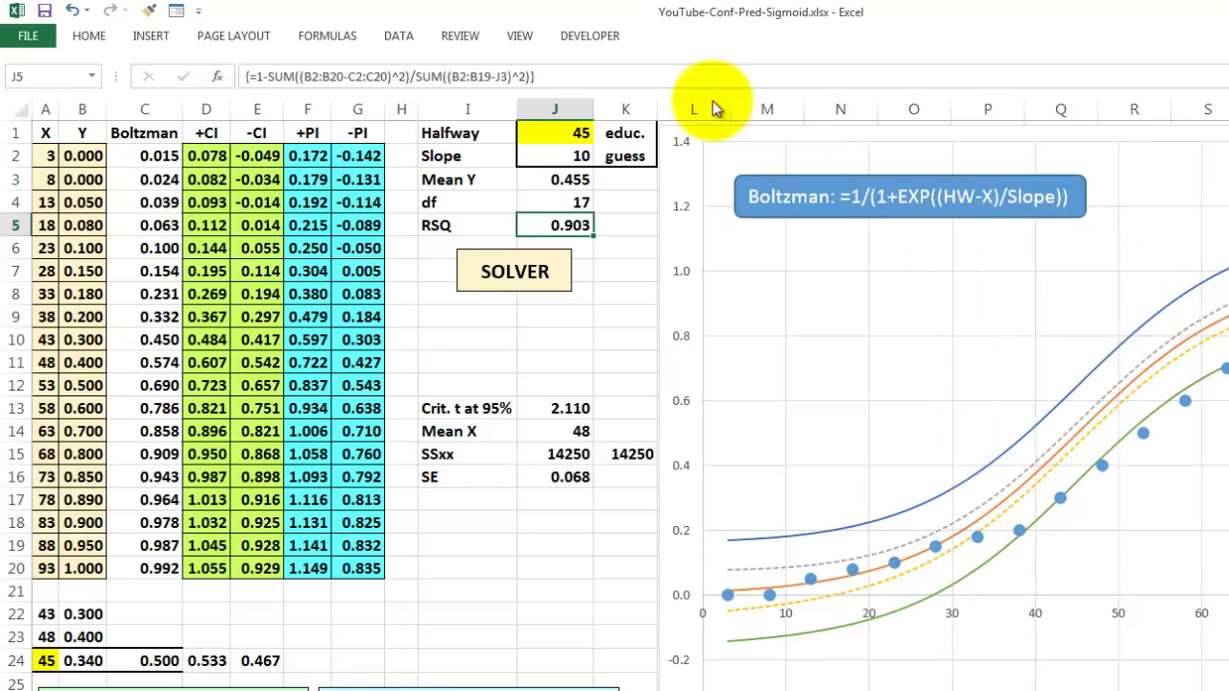
Step: Set Solver to maximise RSQ in J5 by changing J1:J2, with Halfway limited to 40–60
left_click(397, 39)
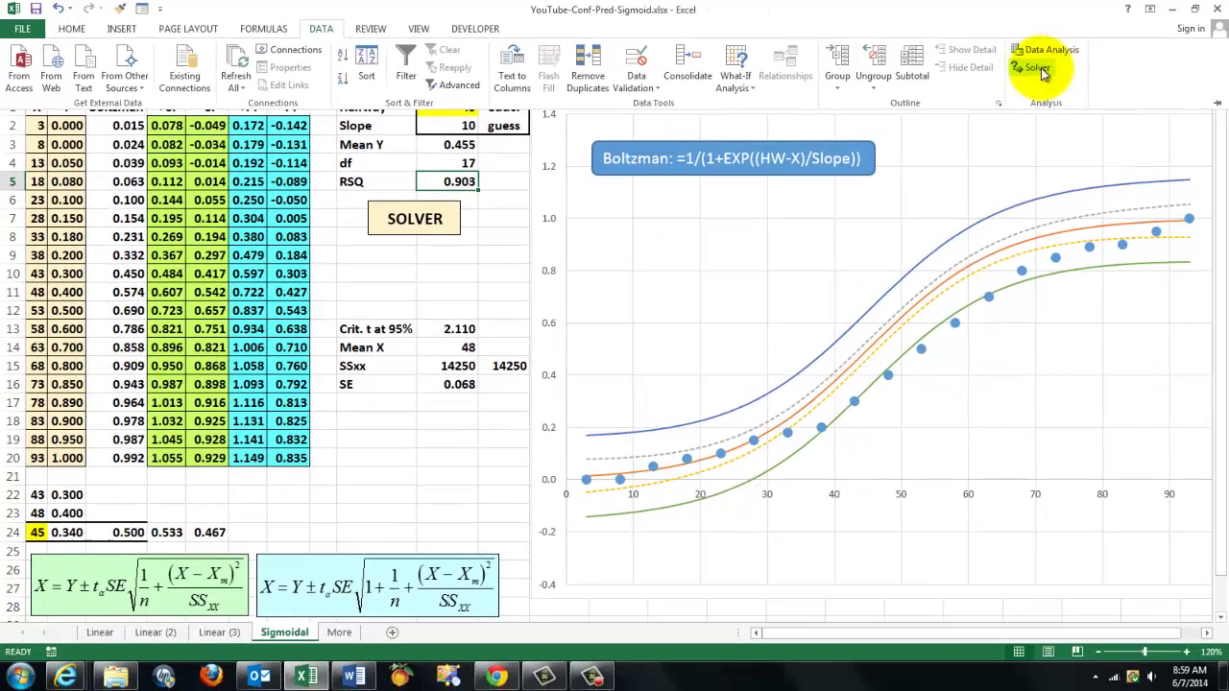
left_click(1042, 71)
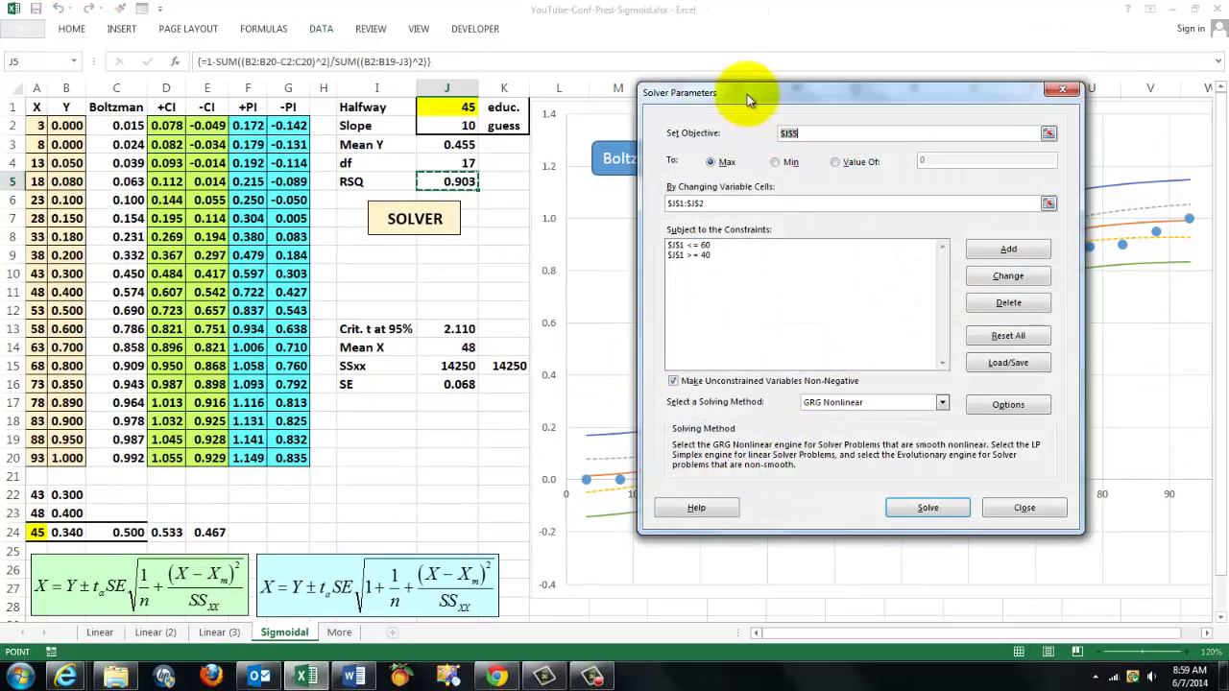
left_click_drag(747, 94, 655, 114)
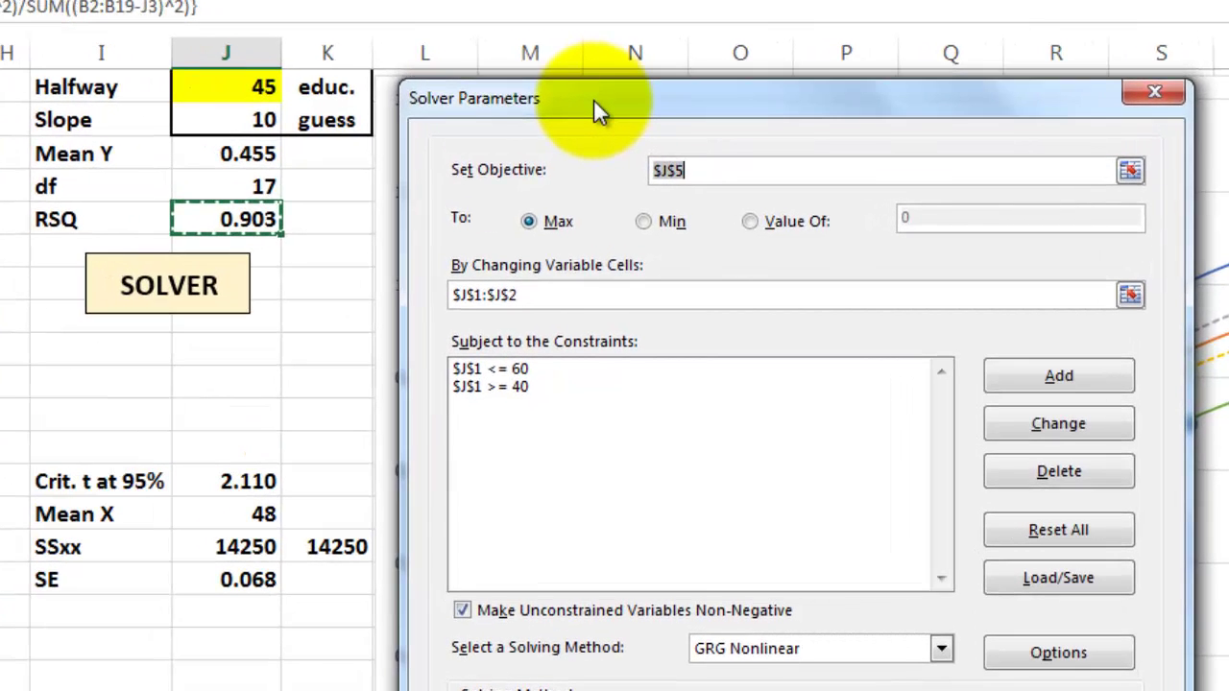
left_click_drag(594, 101, 591, 101)
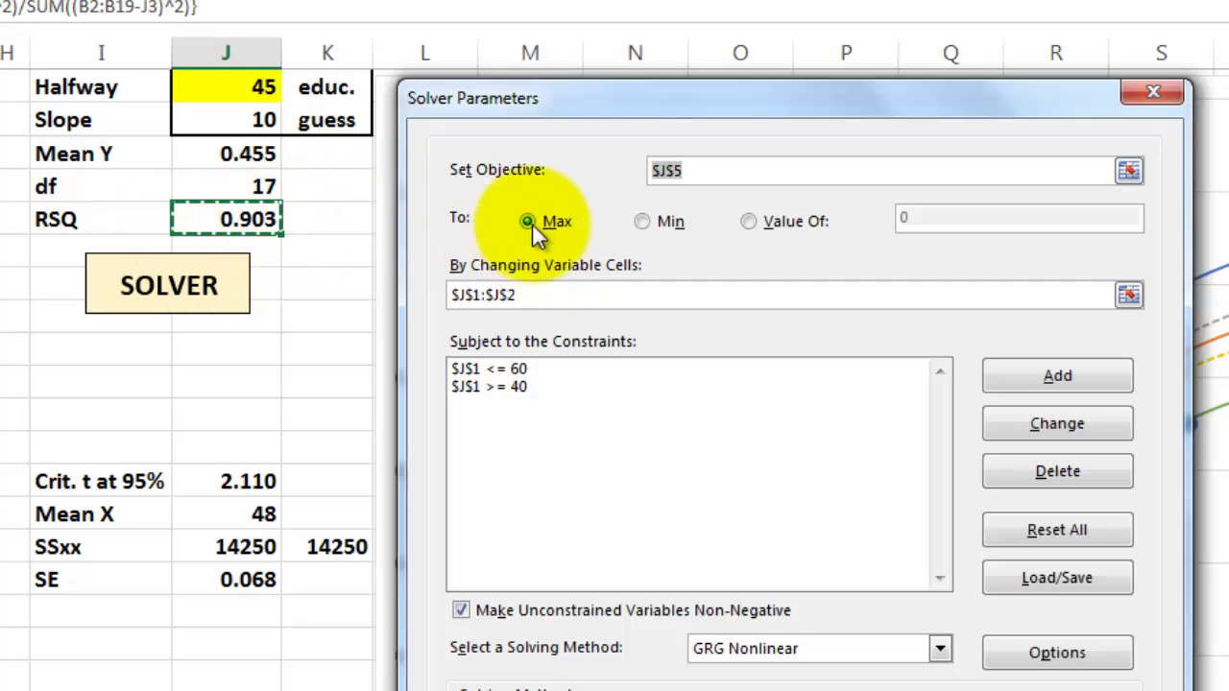
left_click(532, 294)
left_click_drag(532, 294, 449, 278)
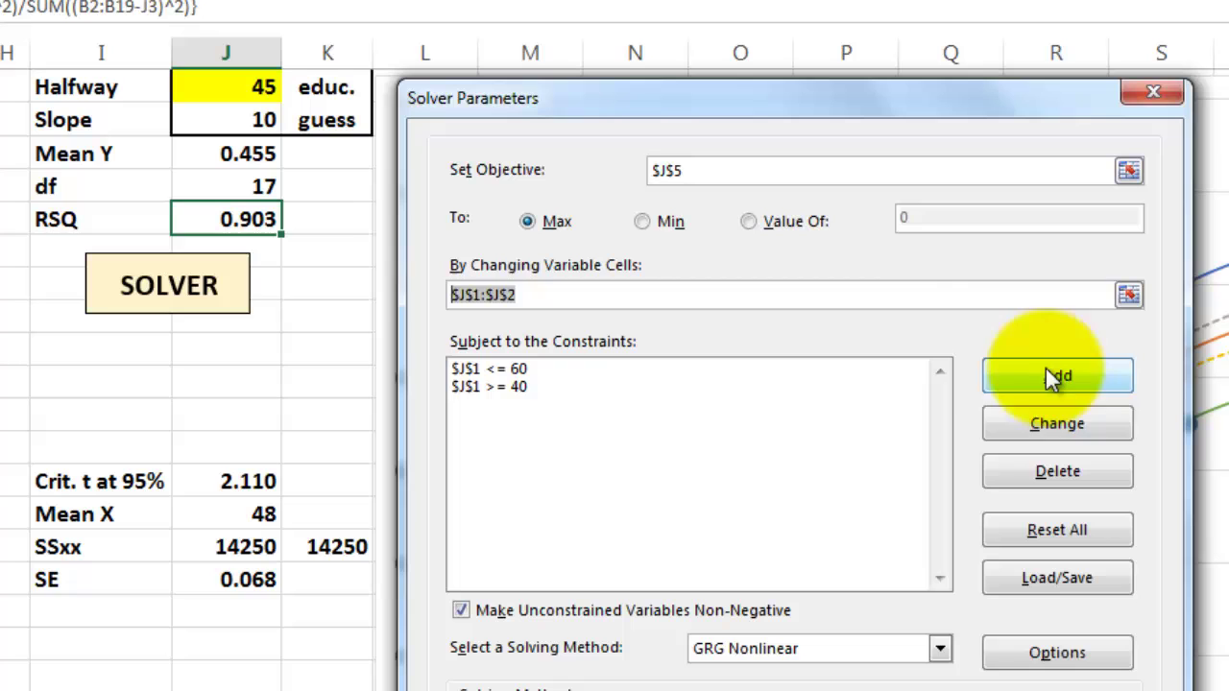
left_click(495, 367)
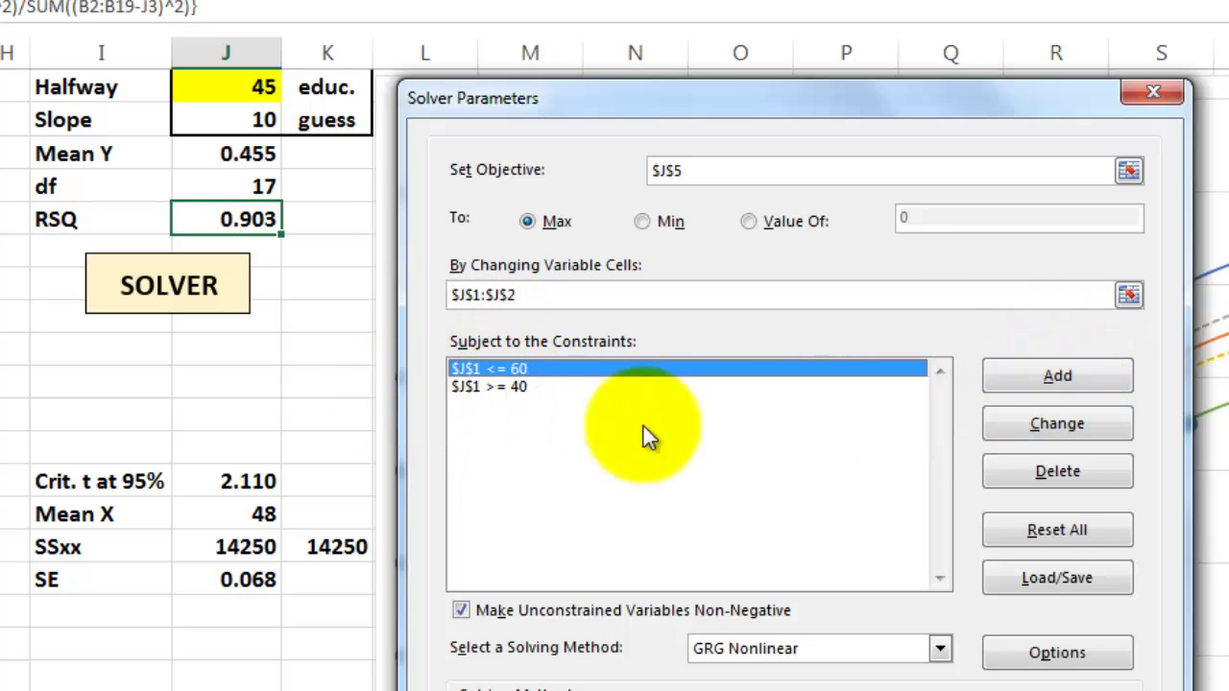
left_click(1056, 424)
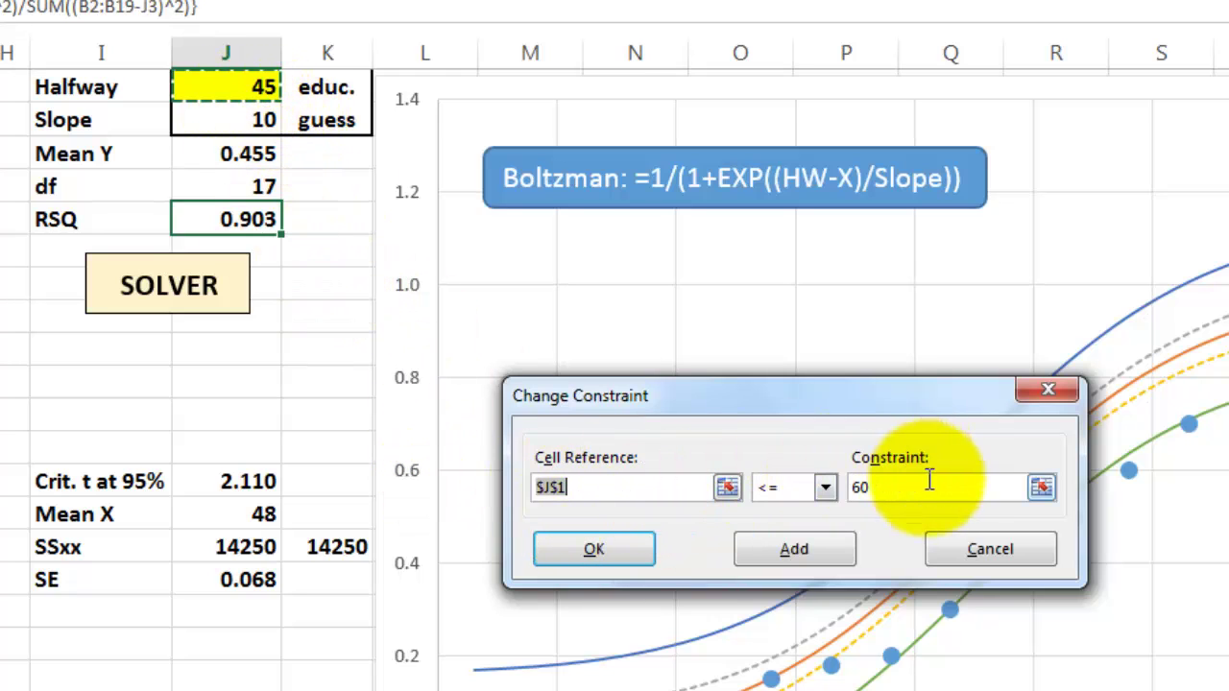
left_click(992, 550)
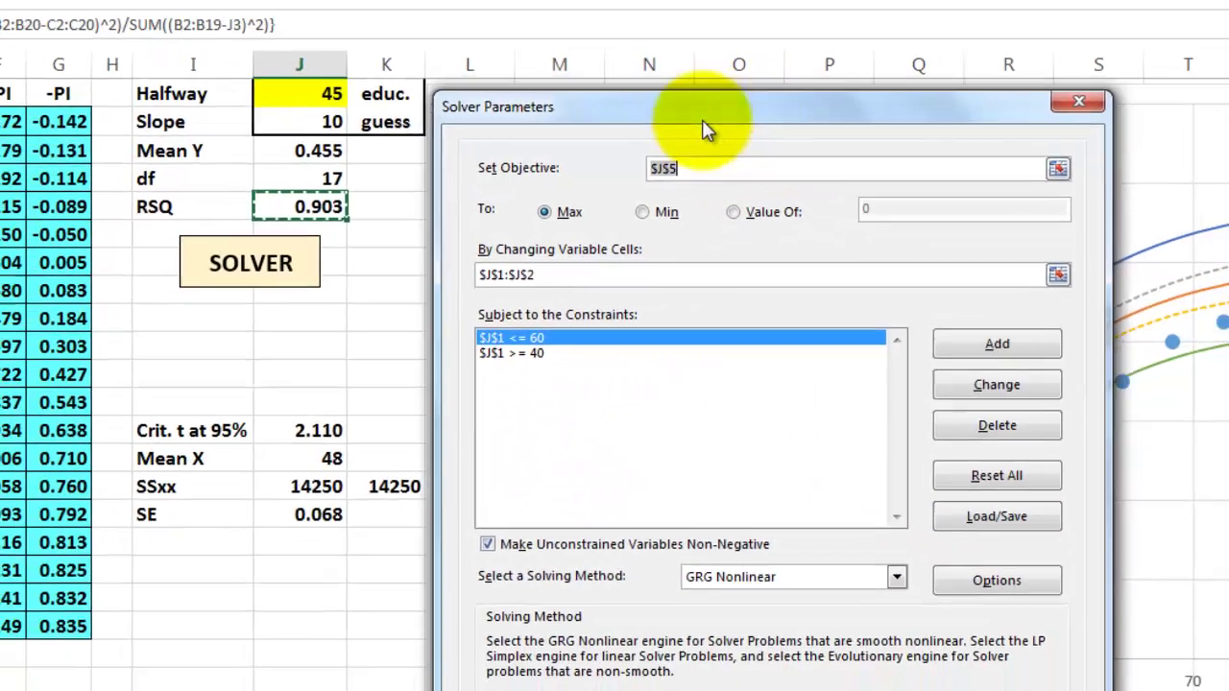
left_click_drag(576, 98, 293, 92)
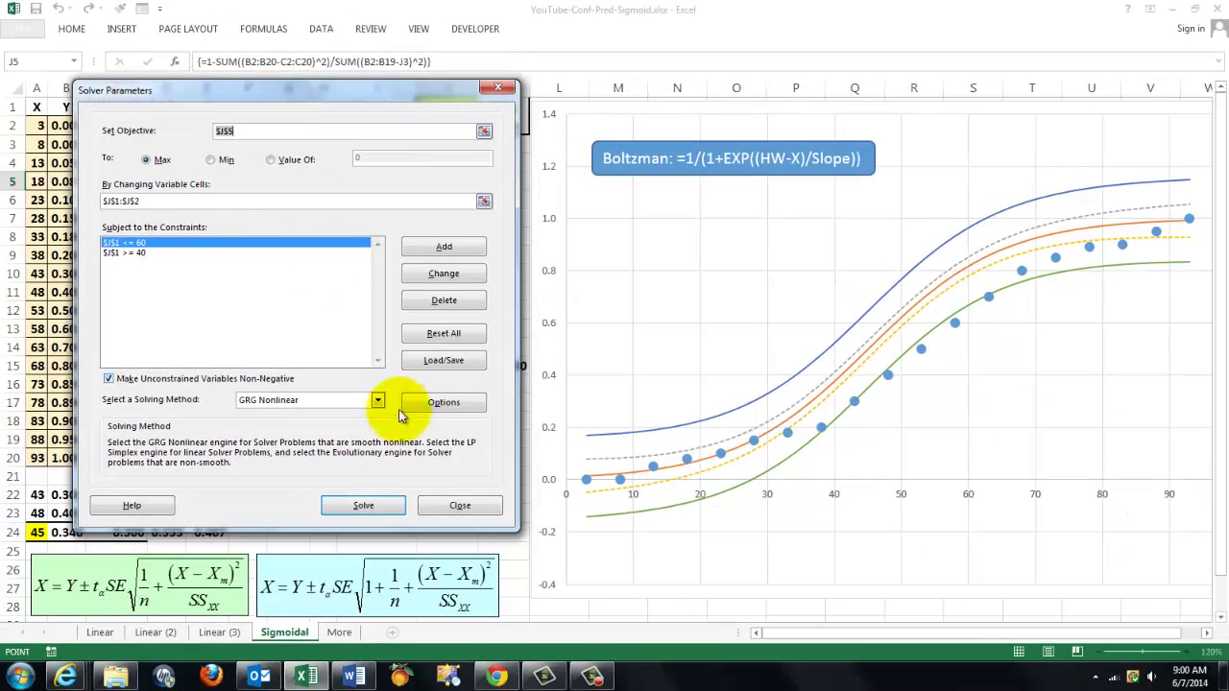
Step: Run Solver, view the fitted curve, then cancel to restore Halfway 45 and Slope 10
left_click(365, 504)
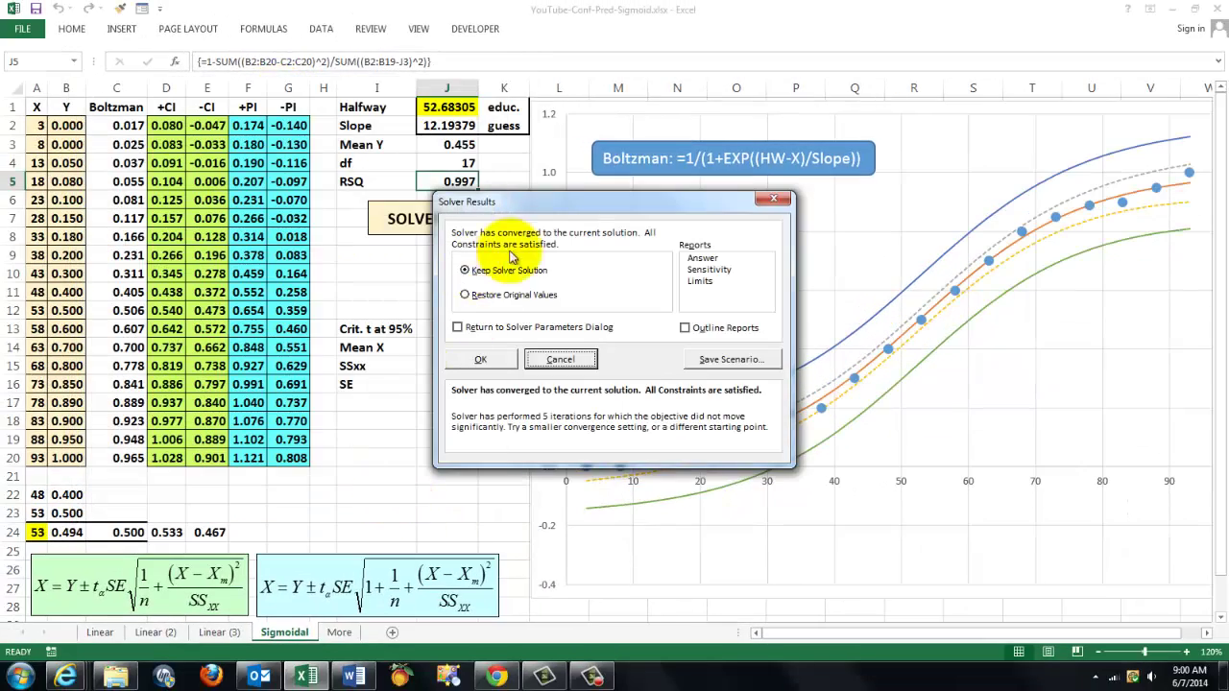
left_click_drag(683, 134, 194, 158)
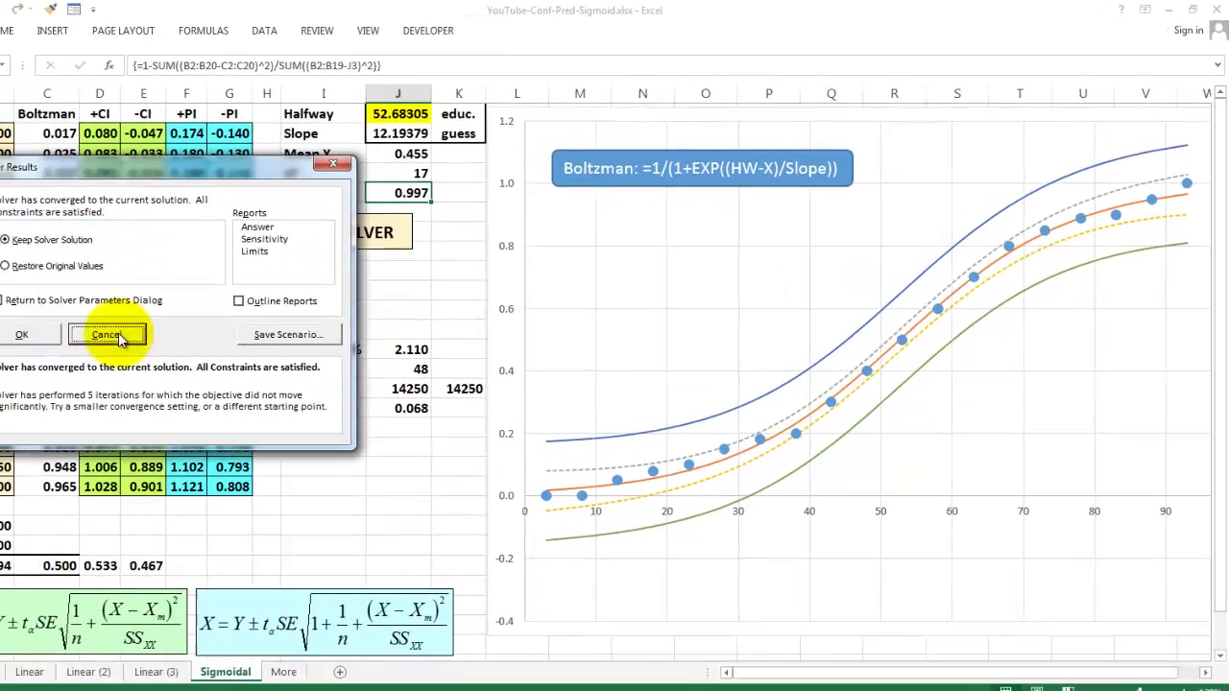
left_click(2, 413)
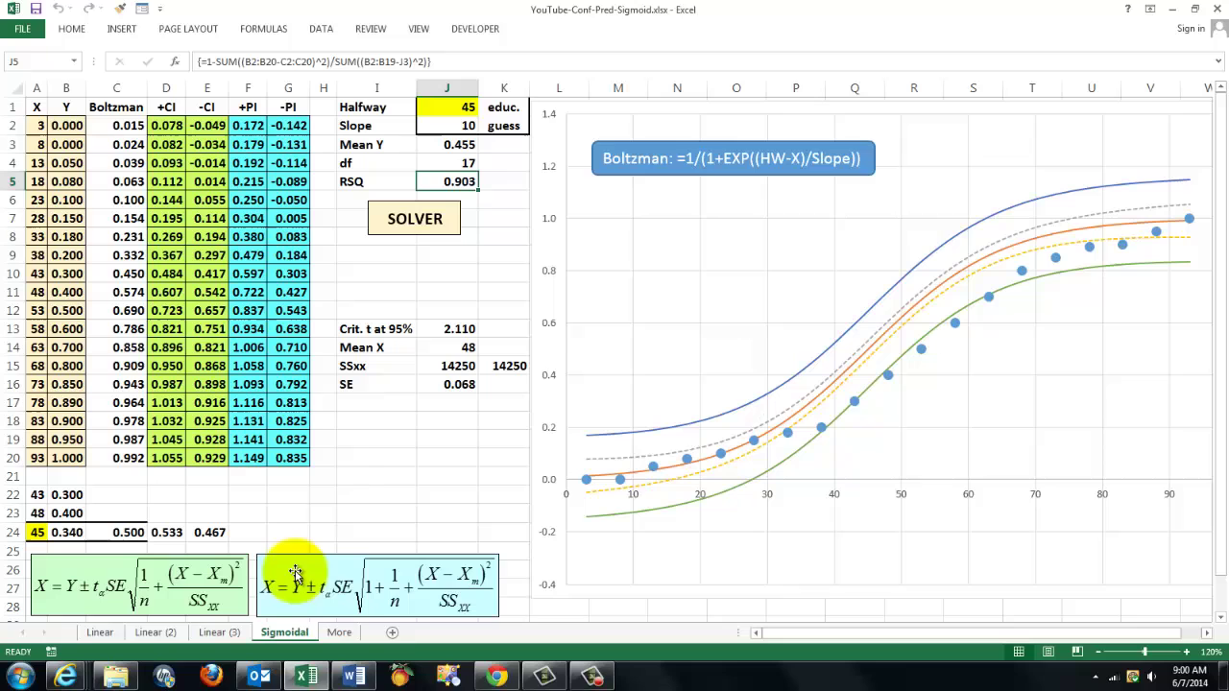
left_click(159, 119)
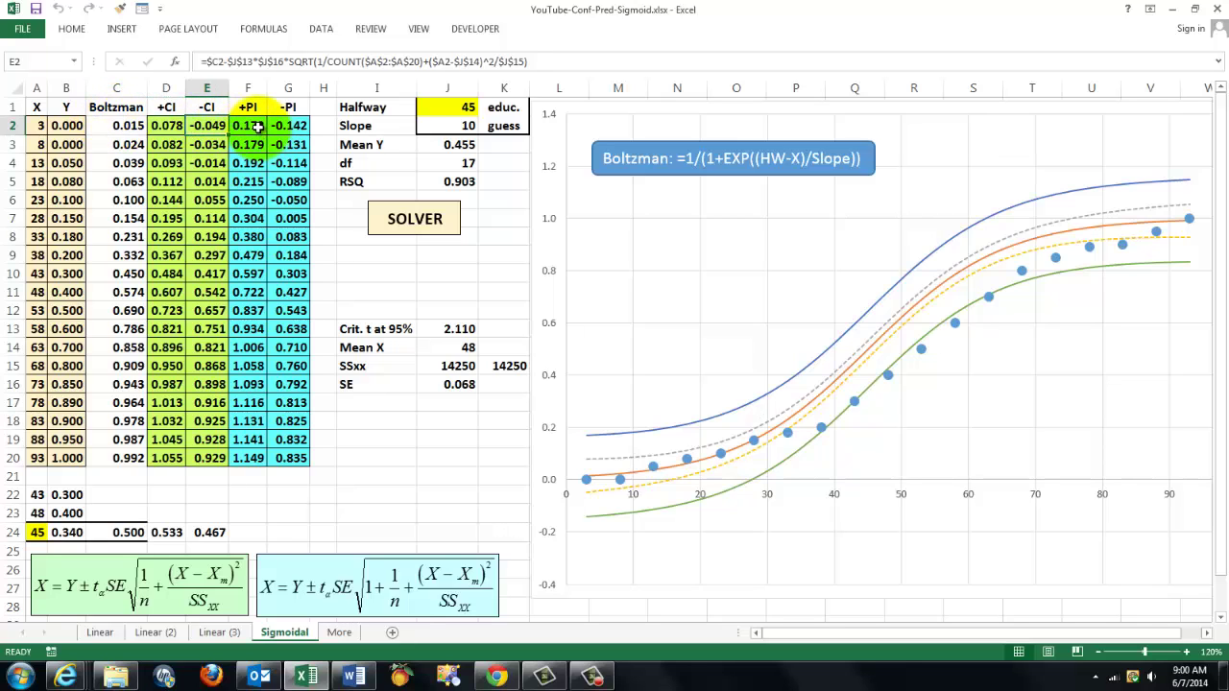
left_click(257, 126)
left_click(290, 126)
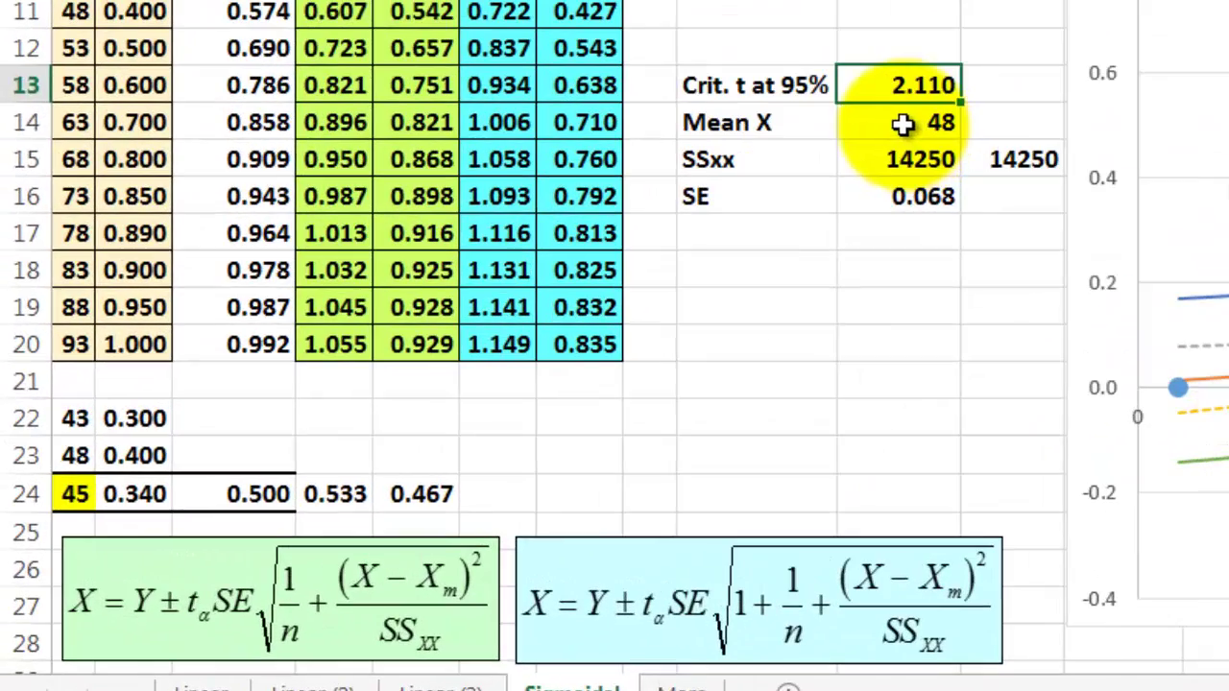
left_click(903, 123)
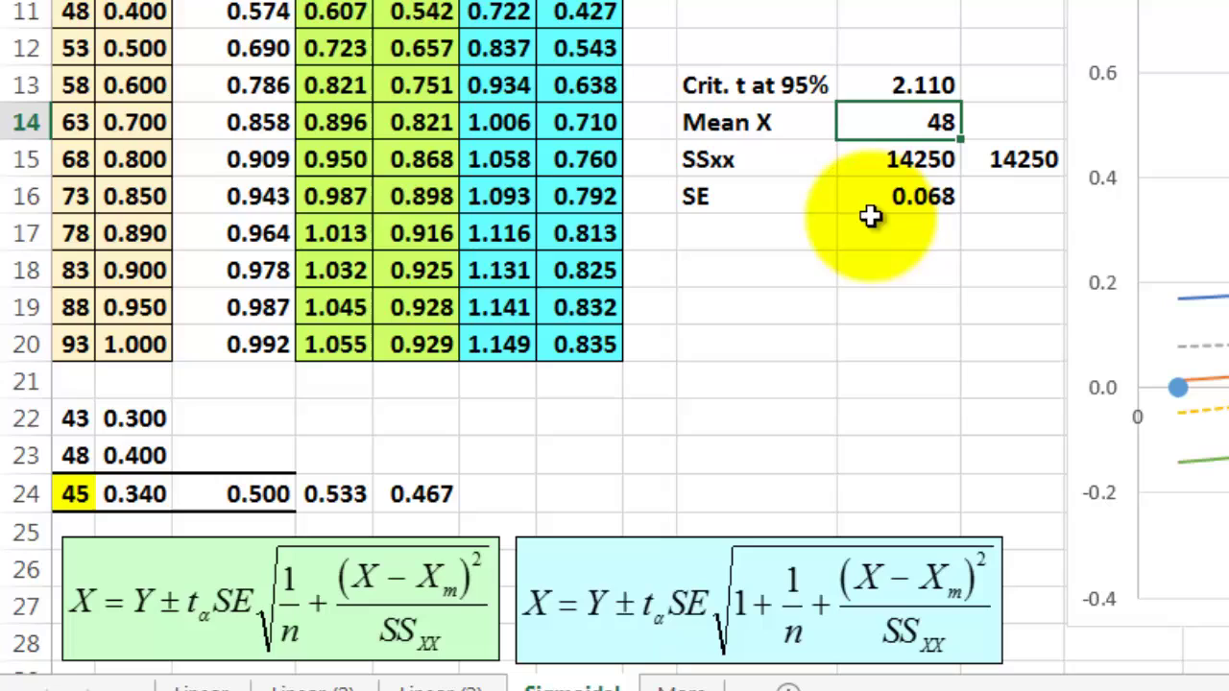
left_click(883, 160)
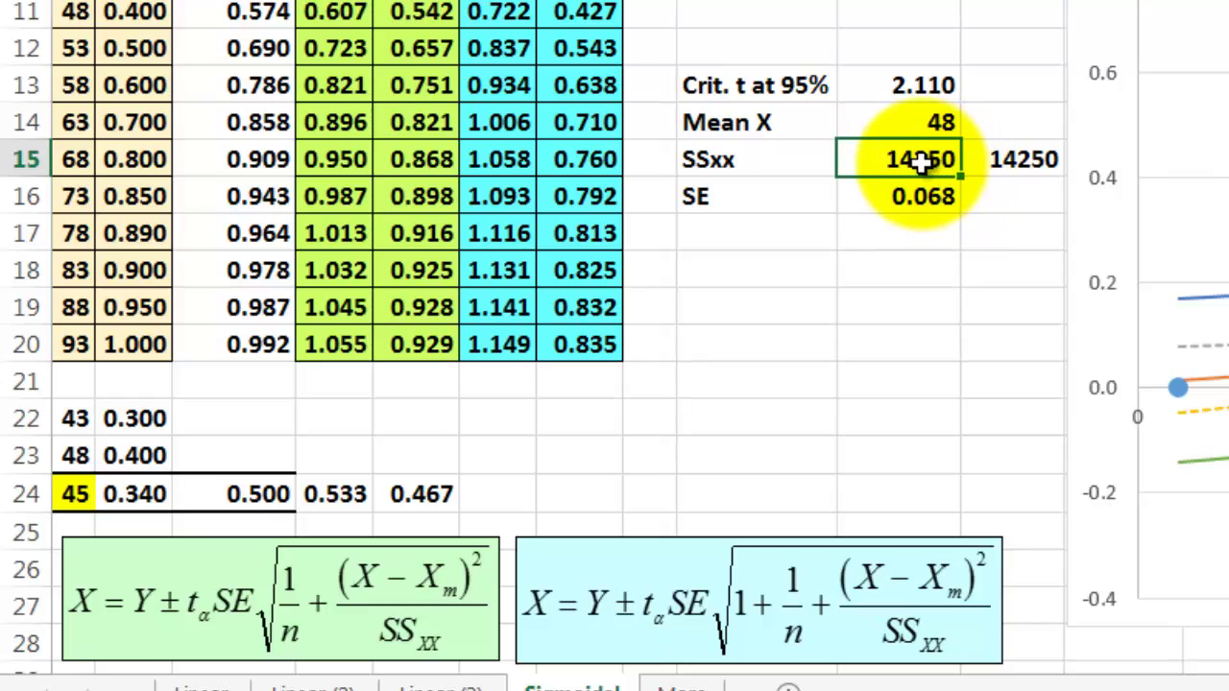
left_click(1015, 160)
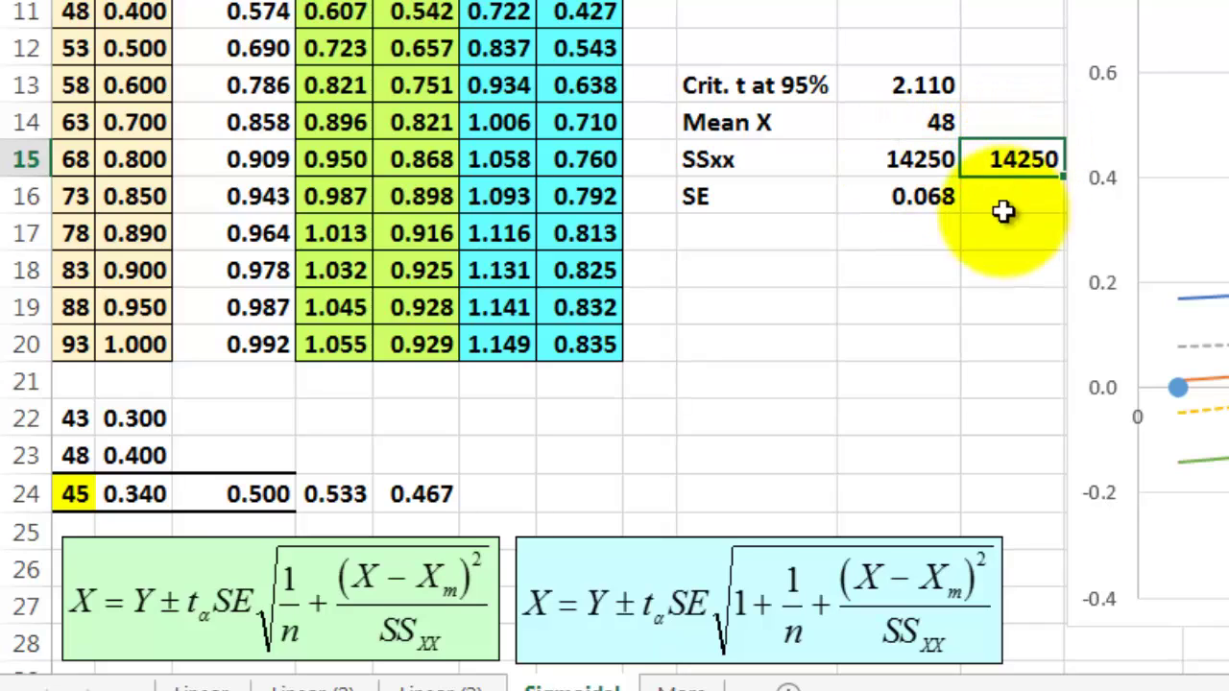
left_click(919, 197)
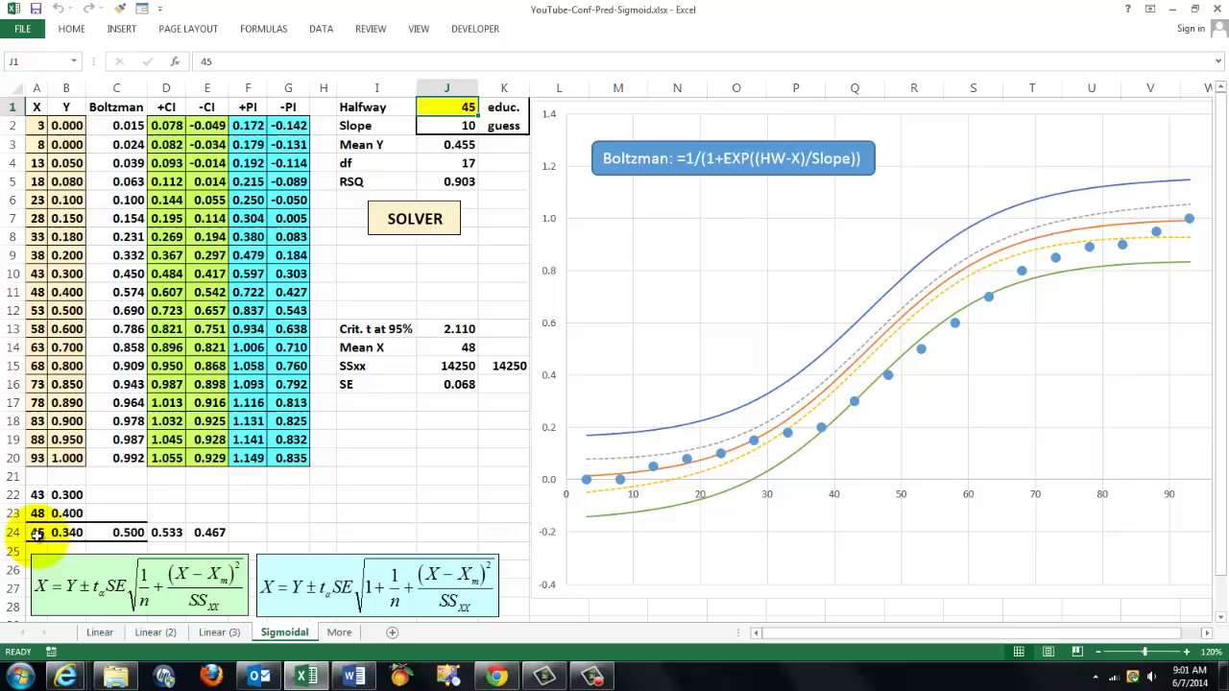
left_click(37, 535)
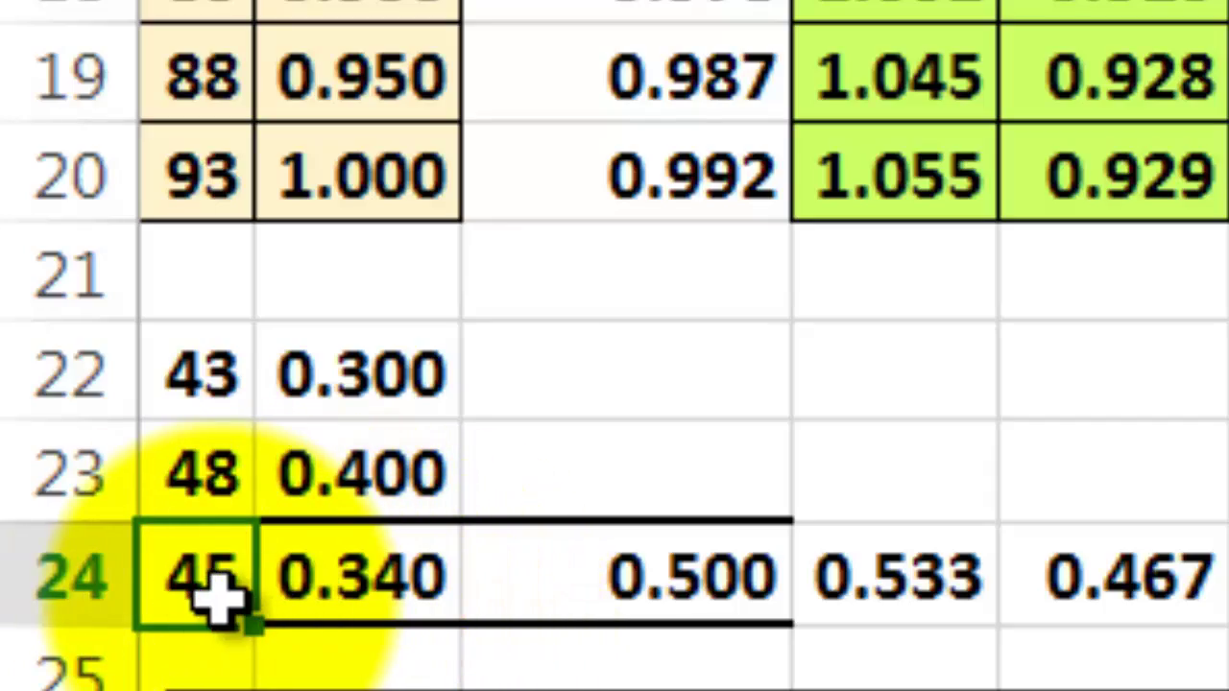
key("F4")
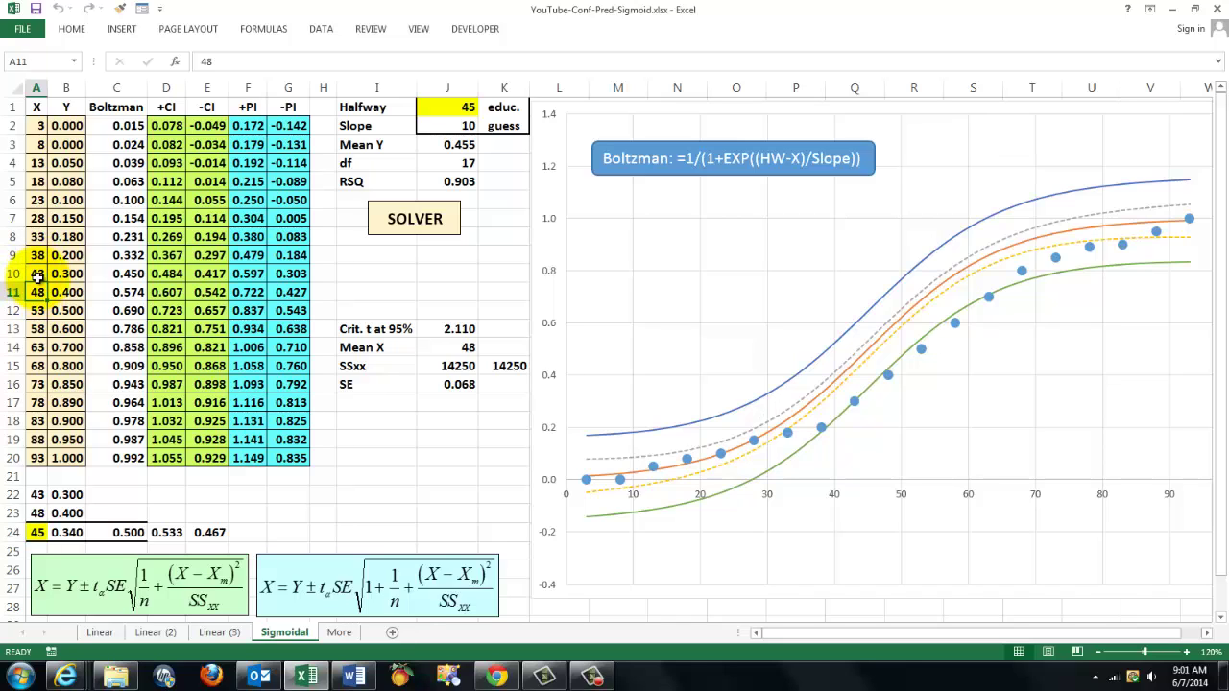
left_click(34, 495)
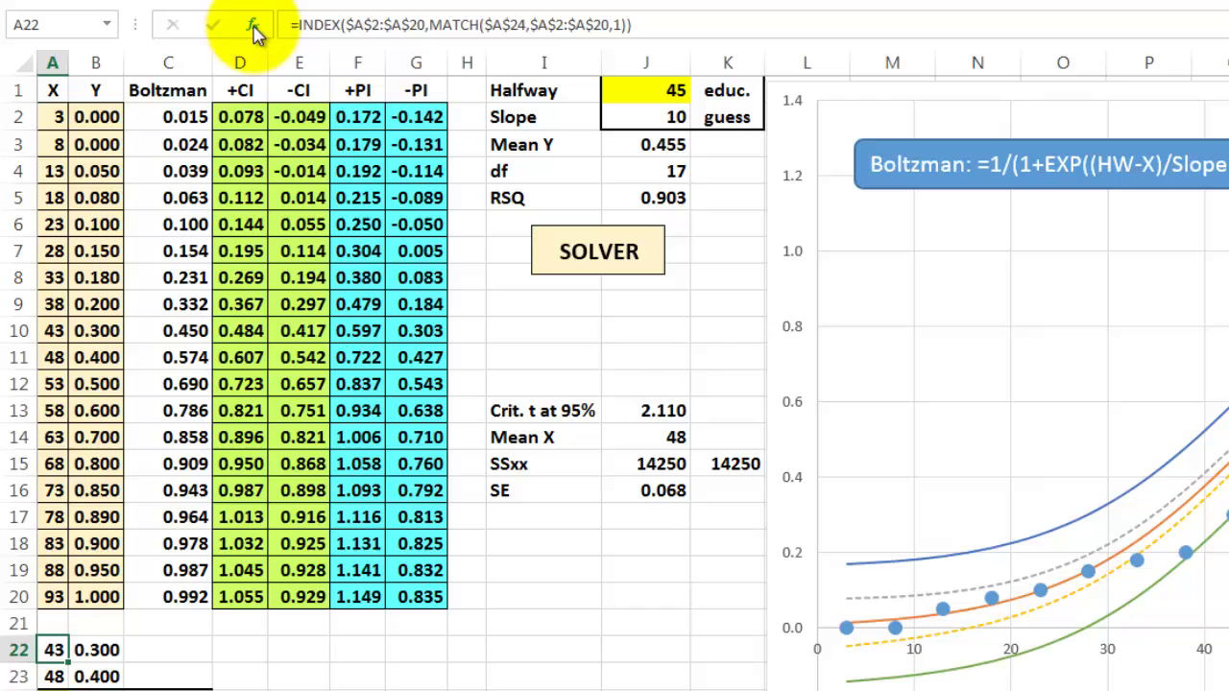
left_click(255, 32)
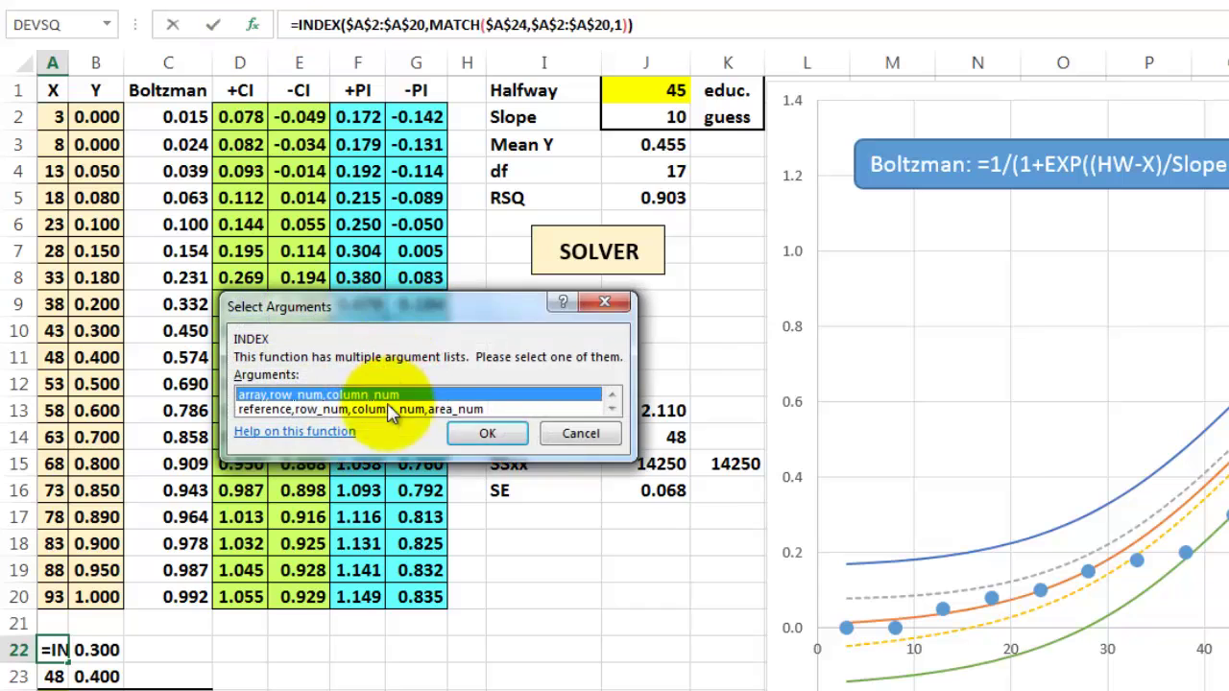
double_click(420, 405)
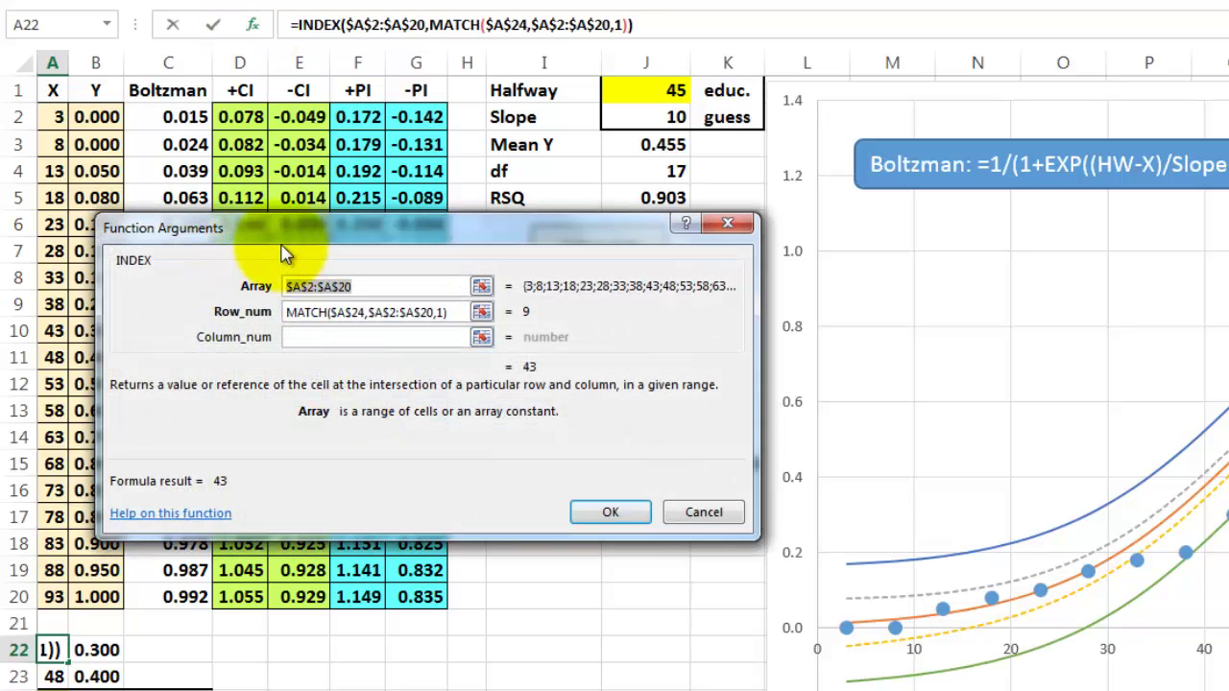
left_click_drag(283, 240, 243, 224)
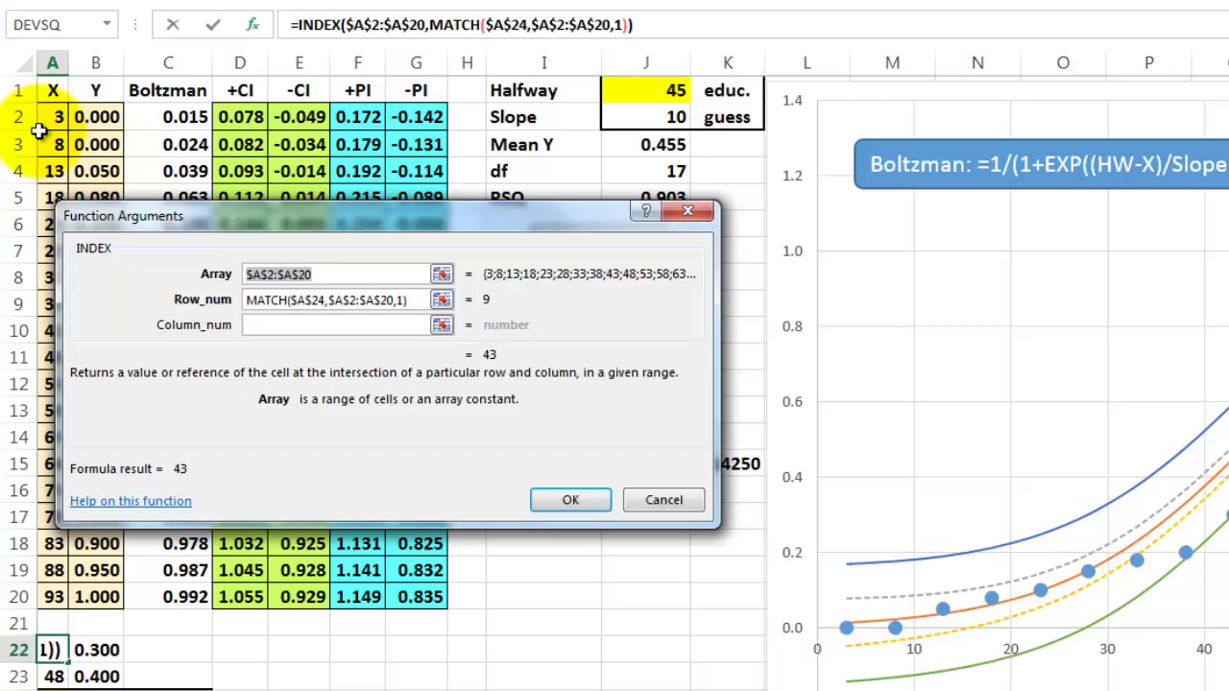
left_click(462, 25)
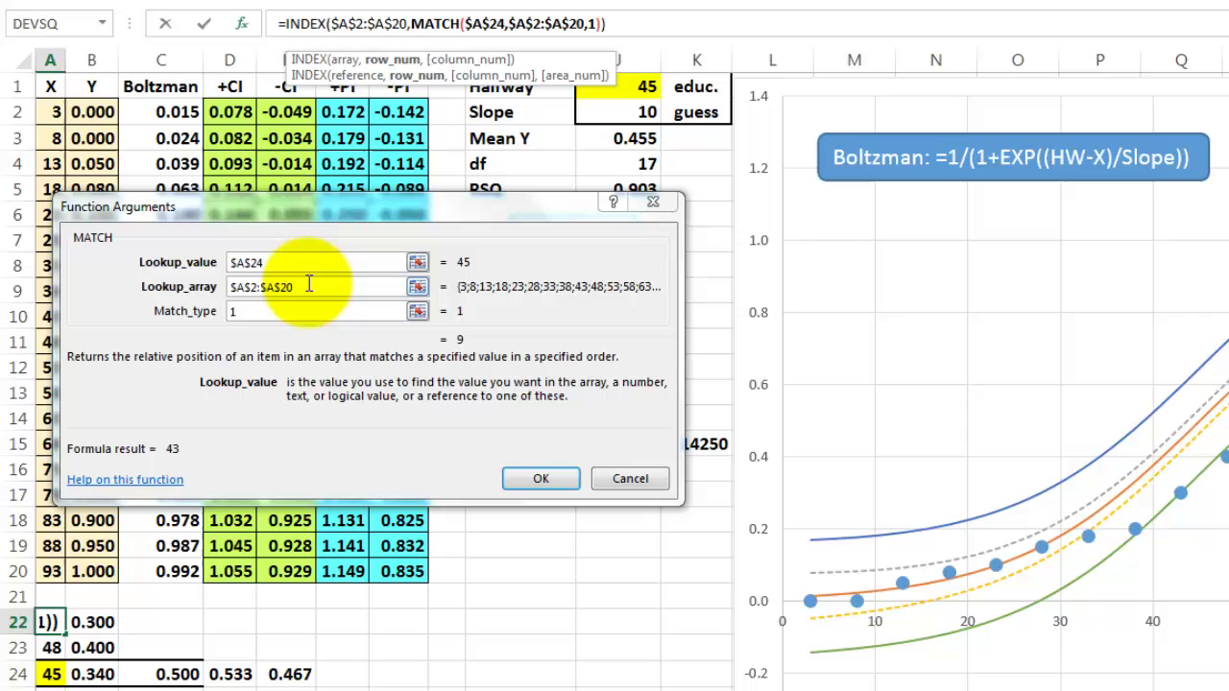
left_click(243, 311)
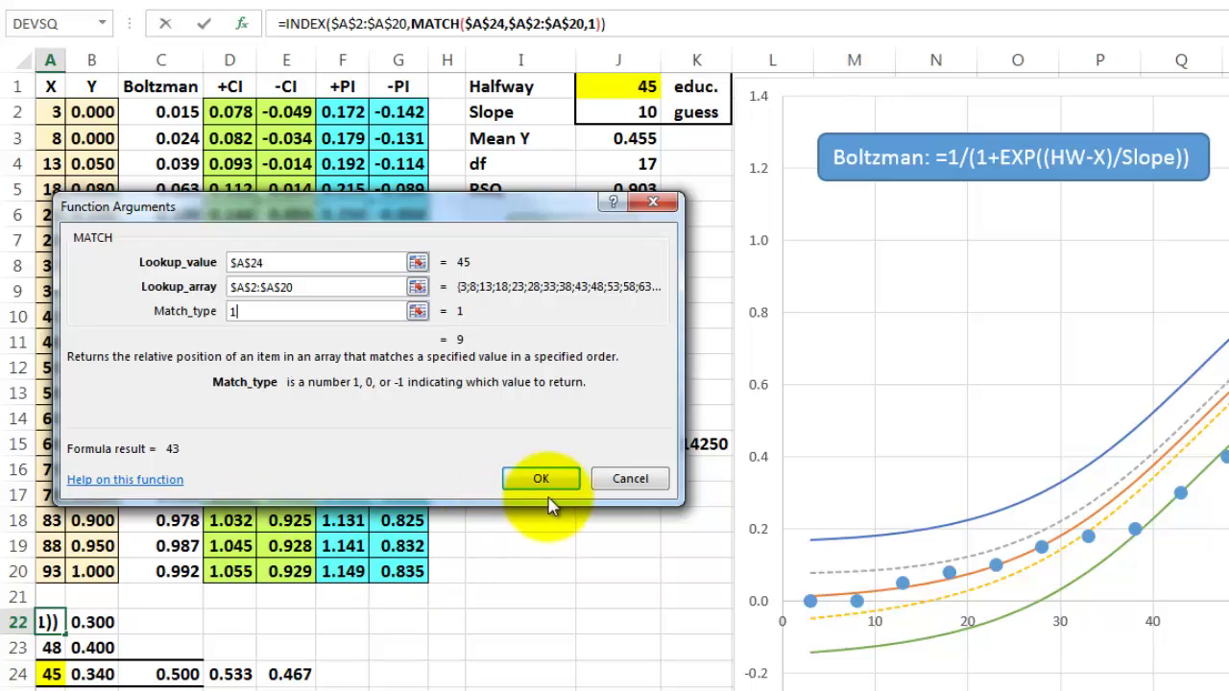
left_click(630, 479)
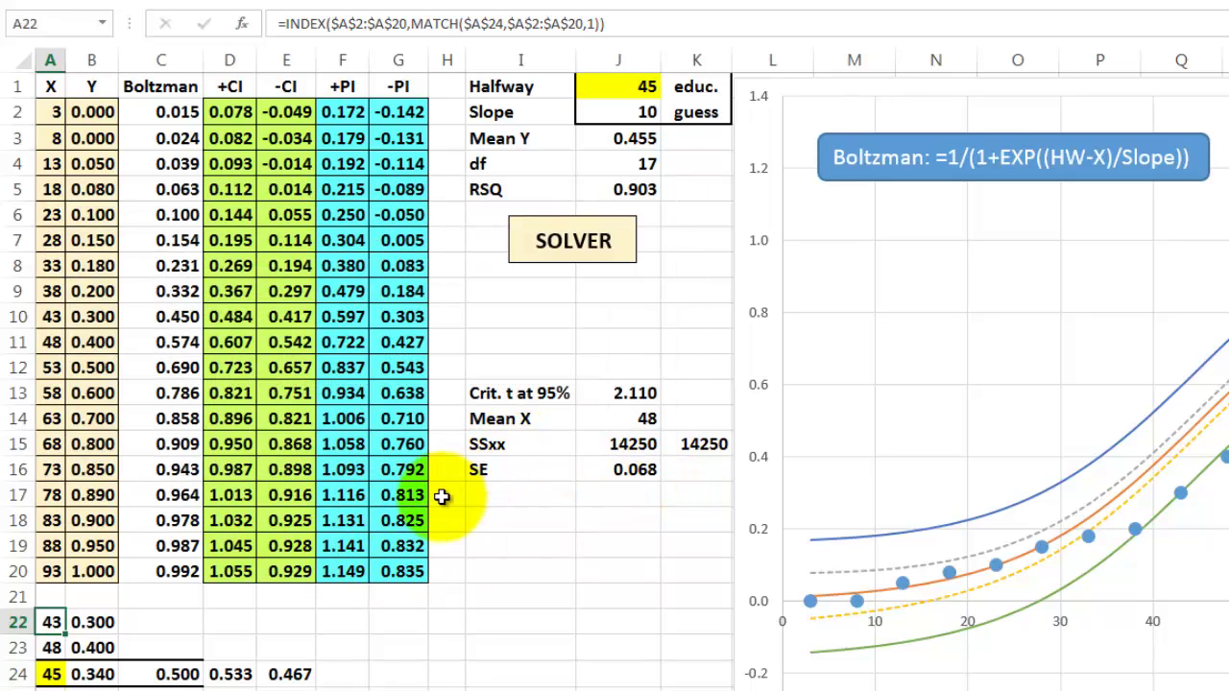
left_click(46, 648)
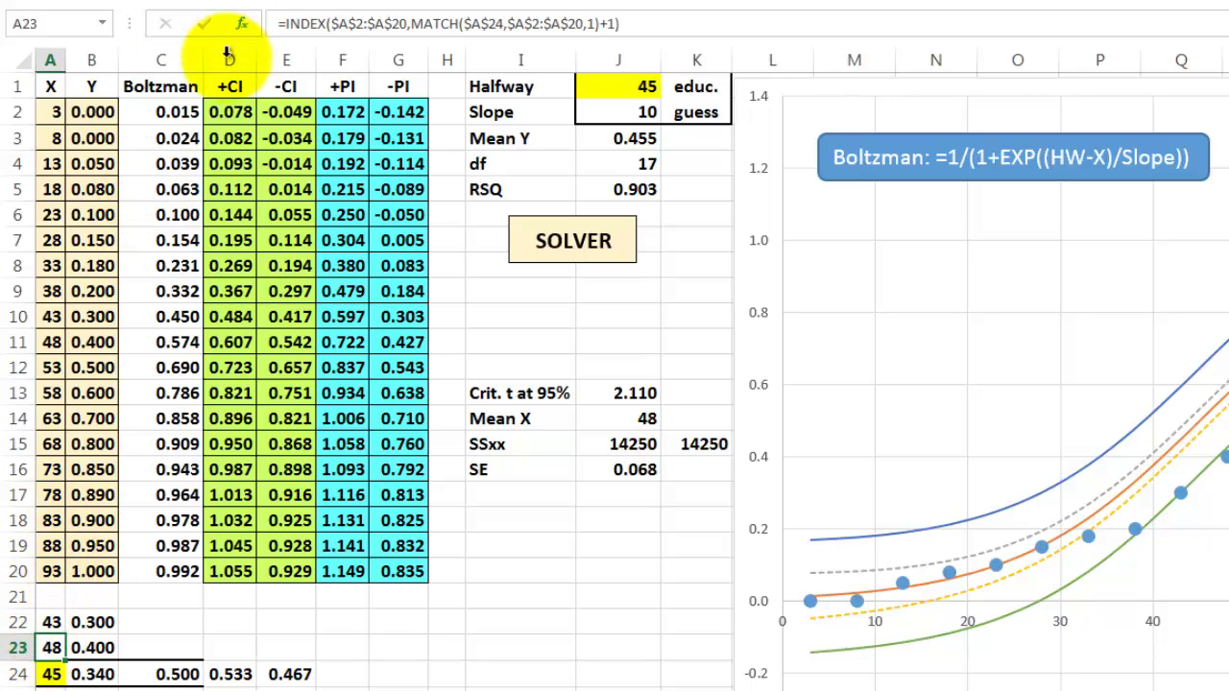
left_click(242, 29)
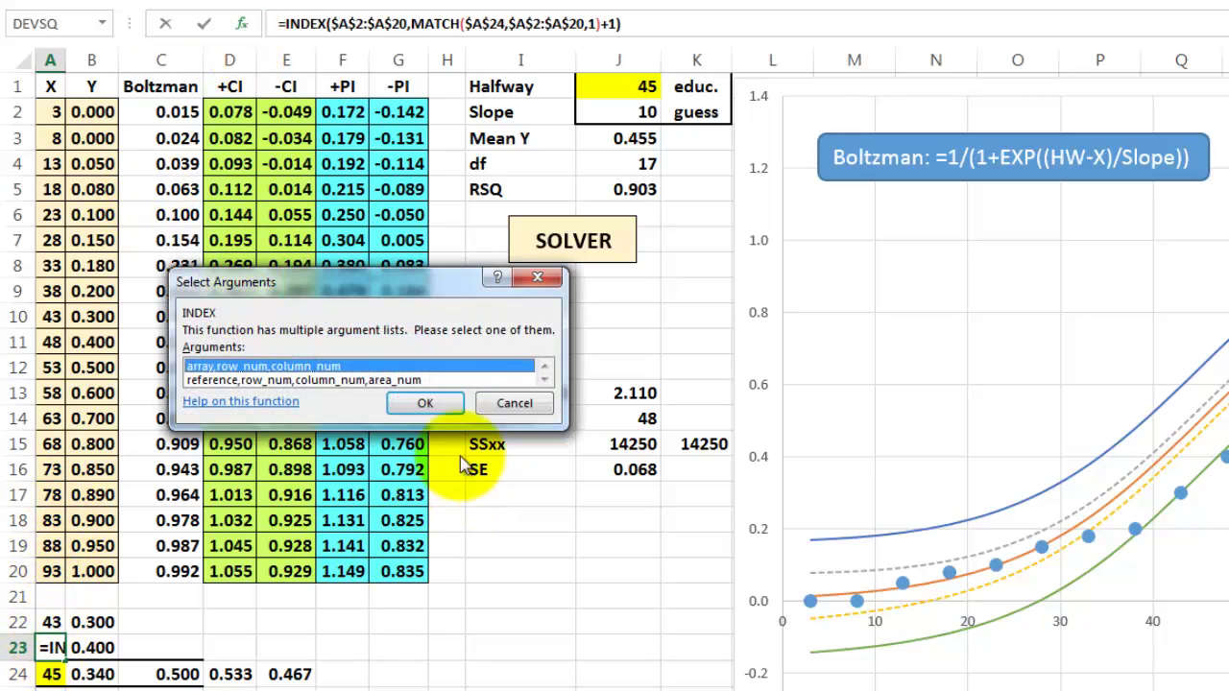
left_click(429, 402)
left_click(423, 402)
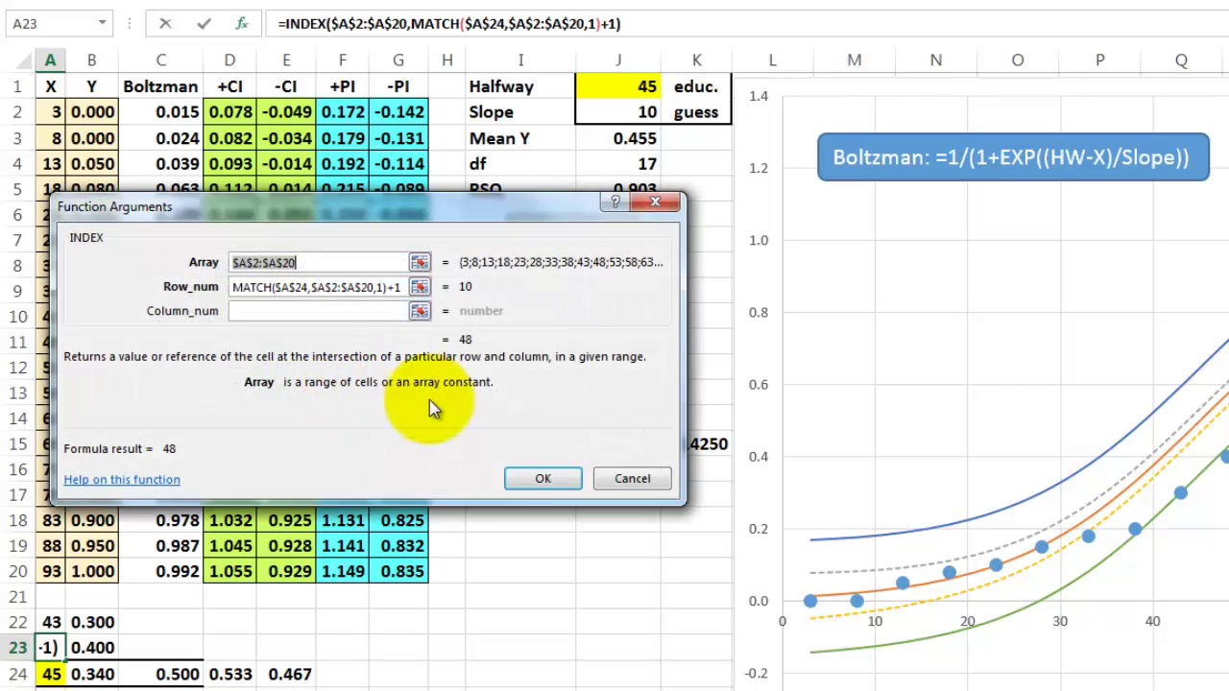
left_click(402, 287)
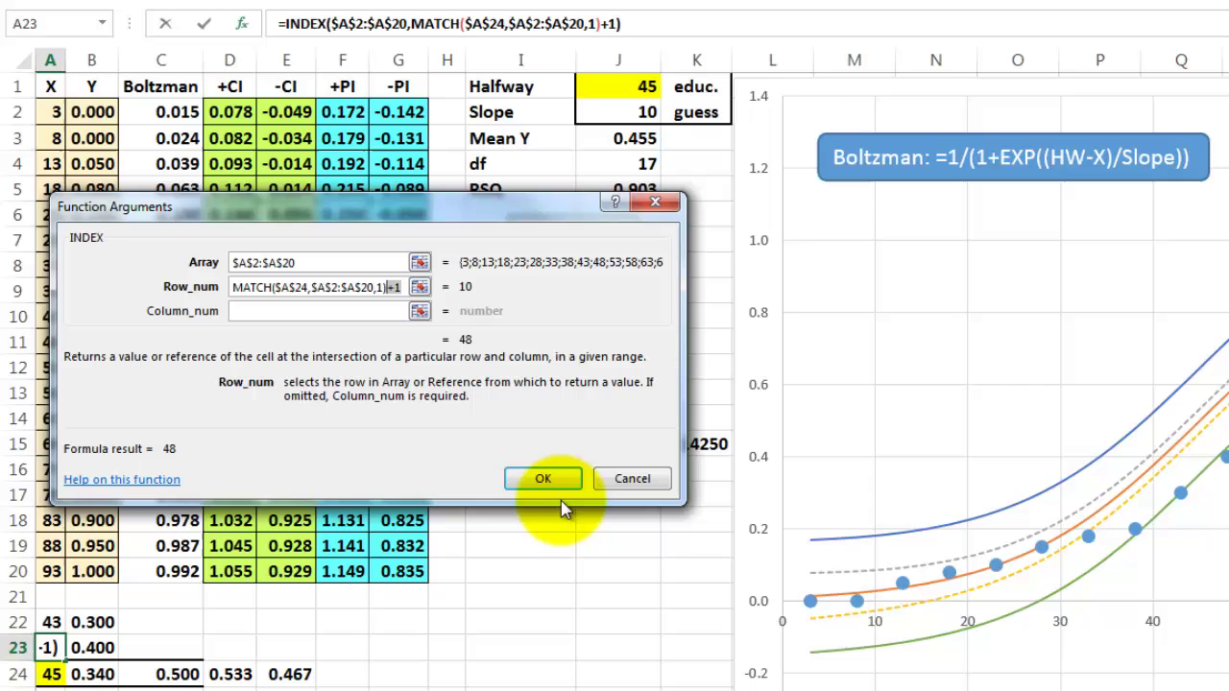
left_click(622, 480)
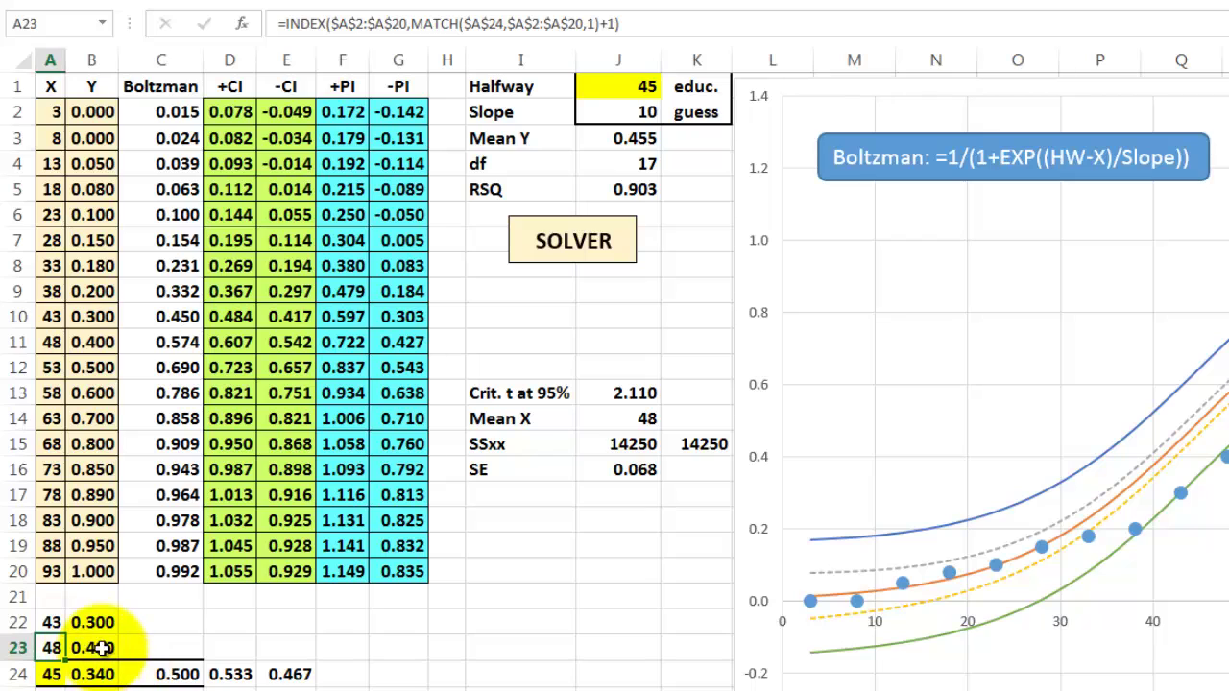
left_click(101, 622)
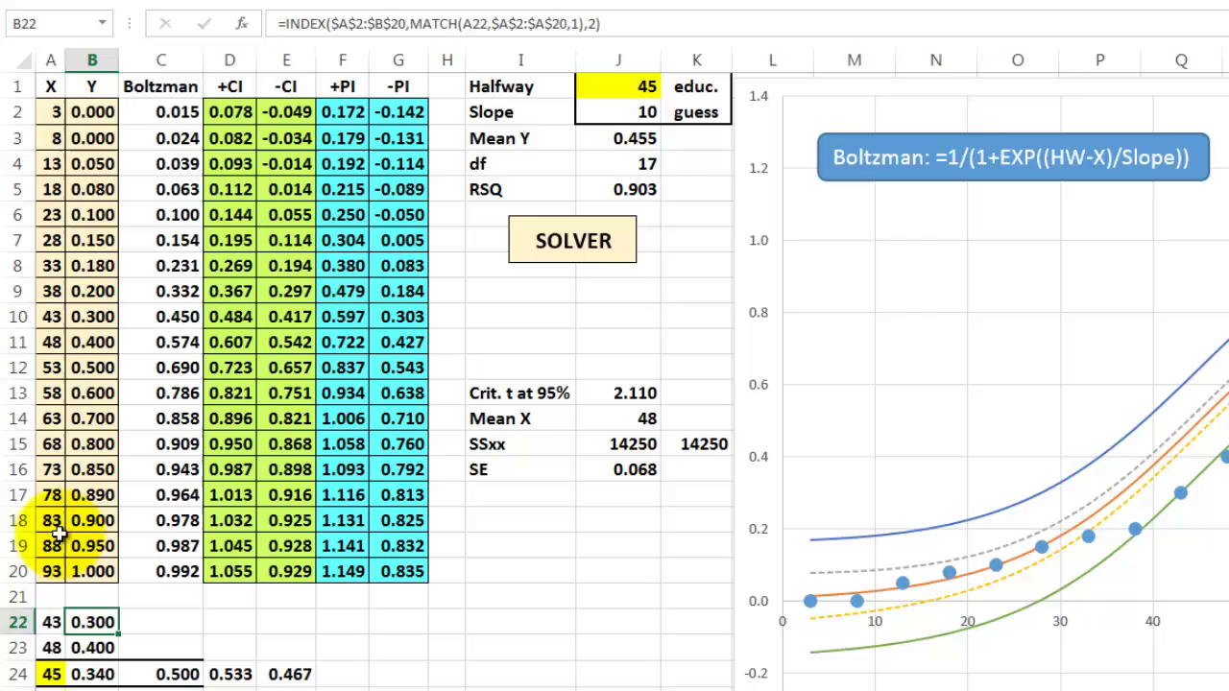
left_click(53, 319)
left_click(92, 323)
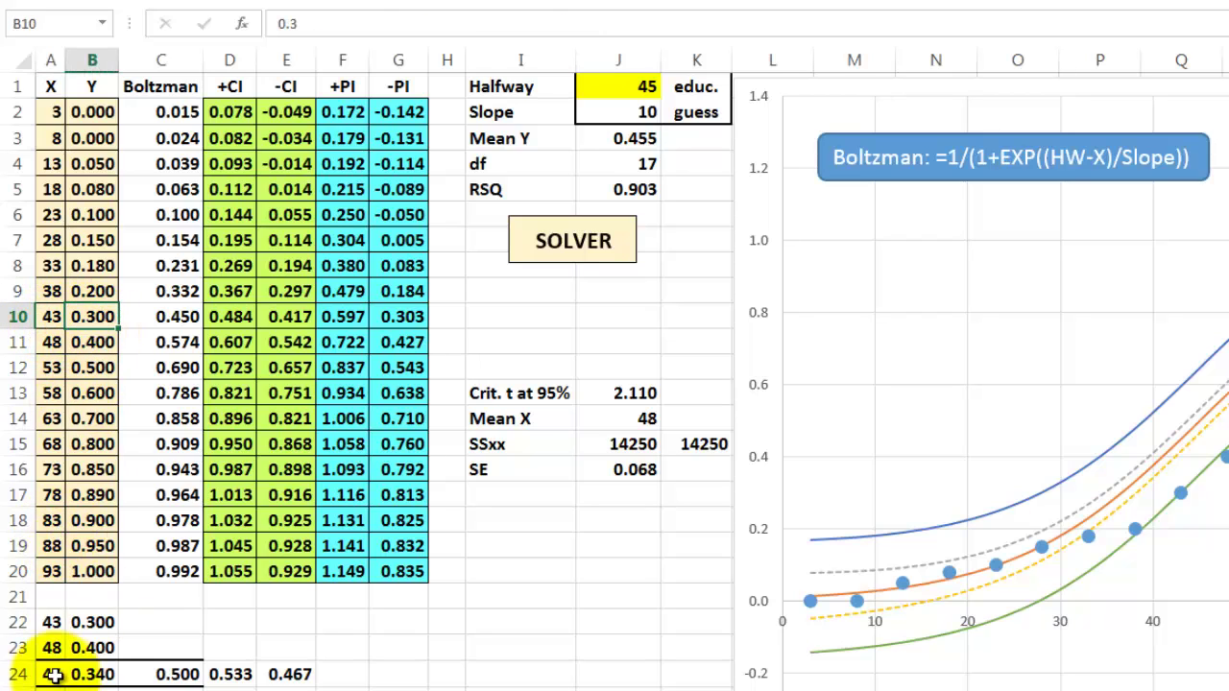
left_click(99, 619)
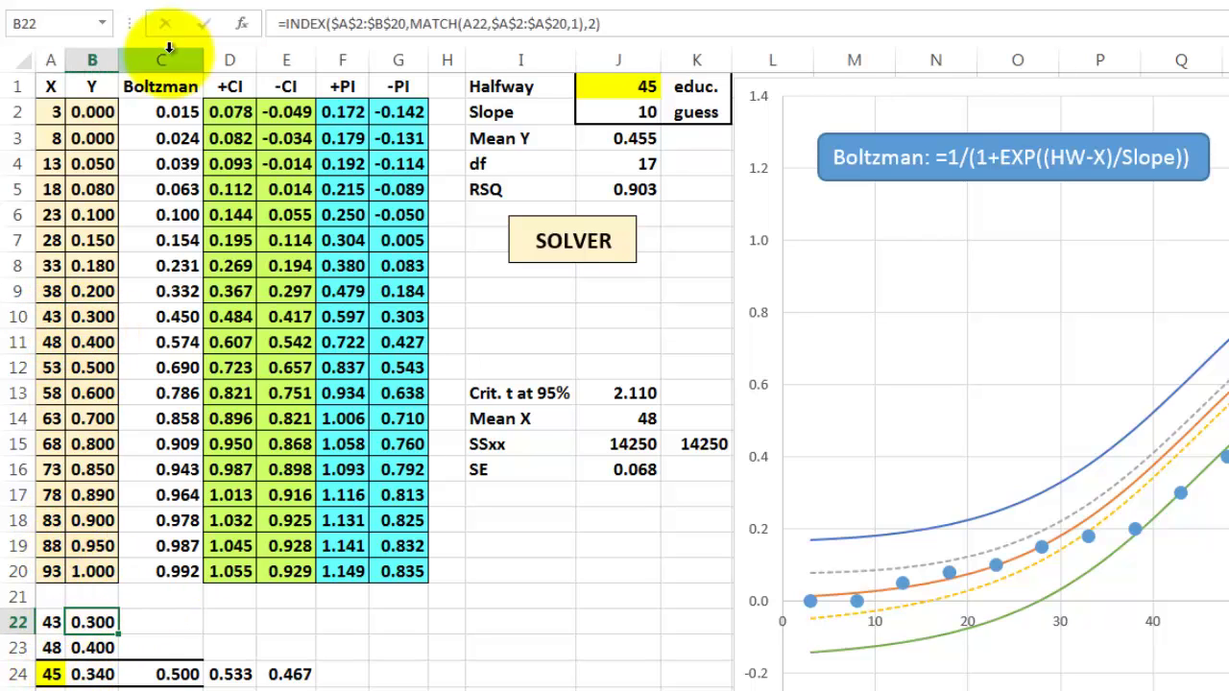
left_click(242, 27)
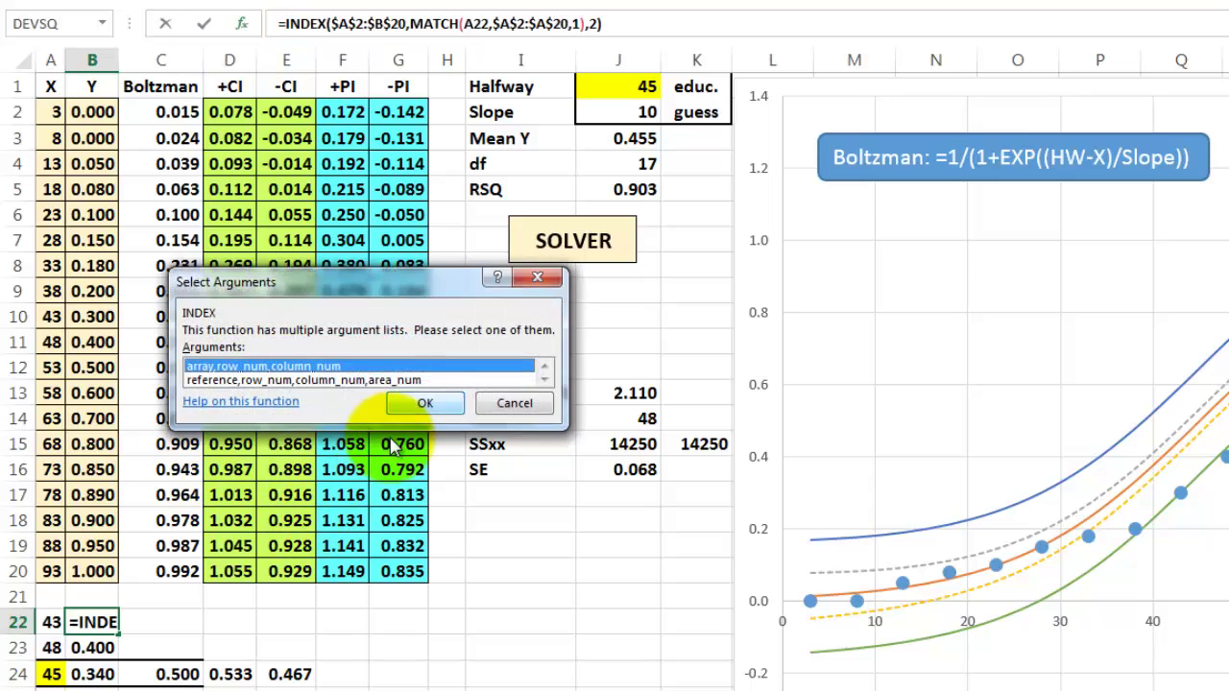
key("Return")
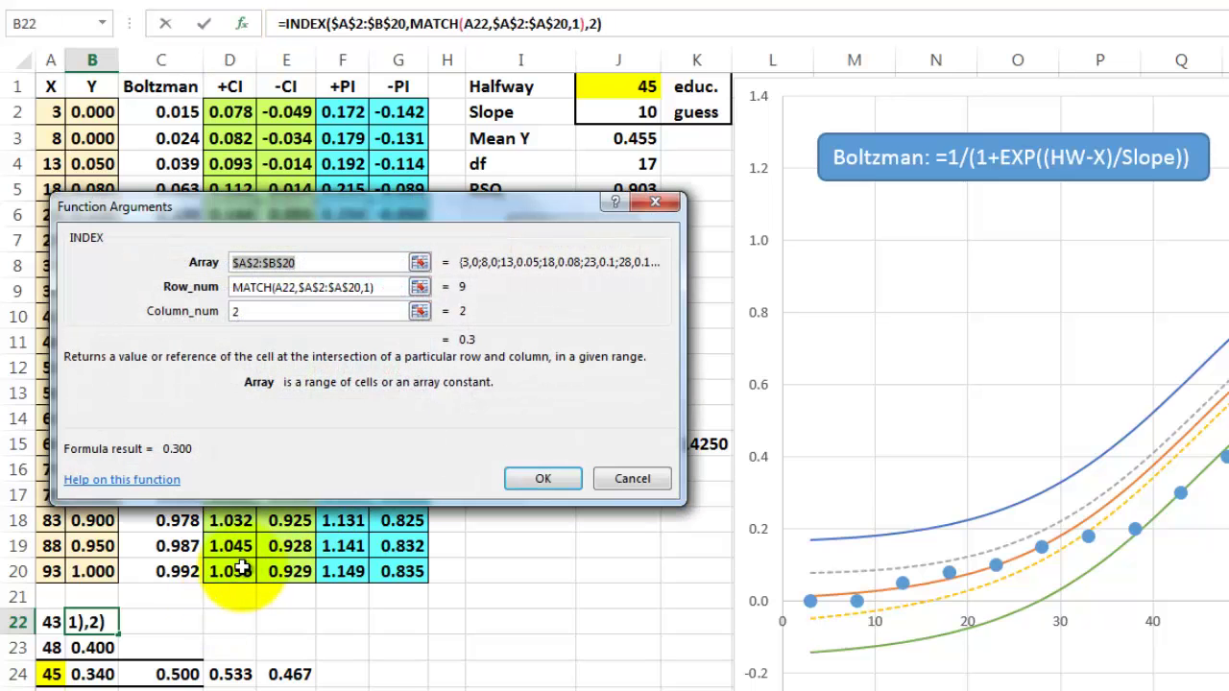
left_click(238, 312)
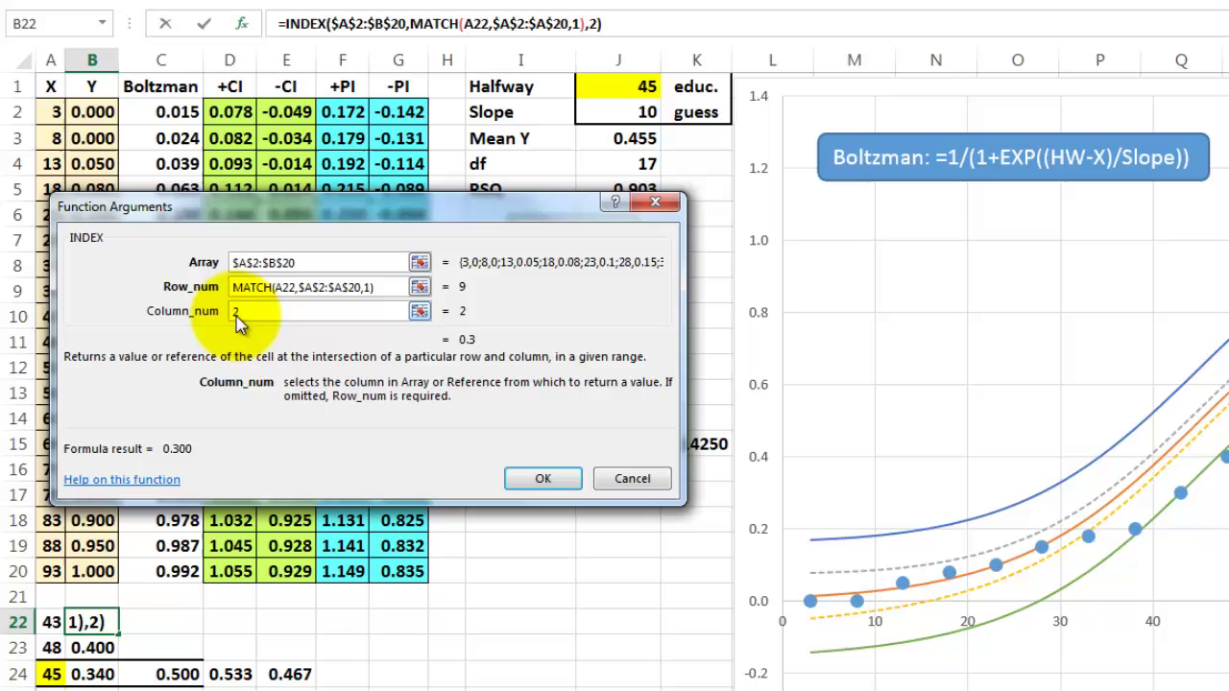
left_click(632, 480)
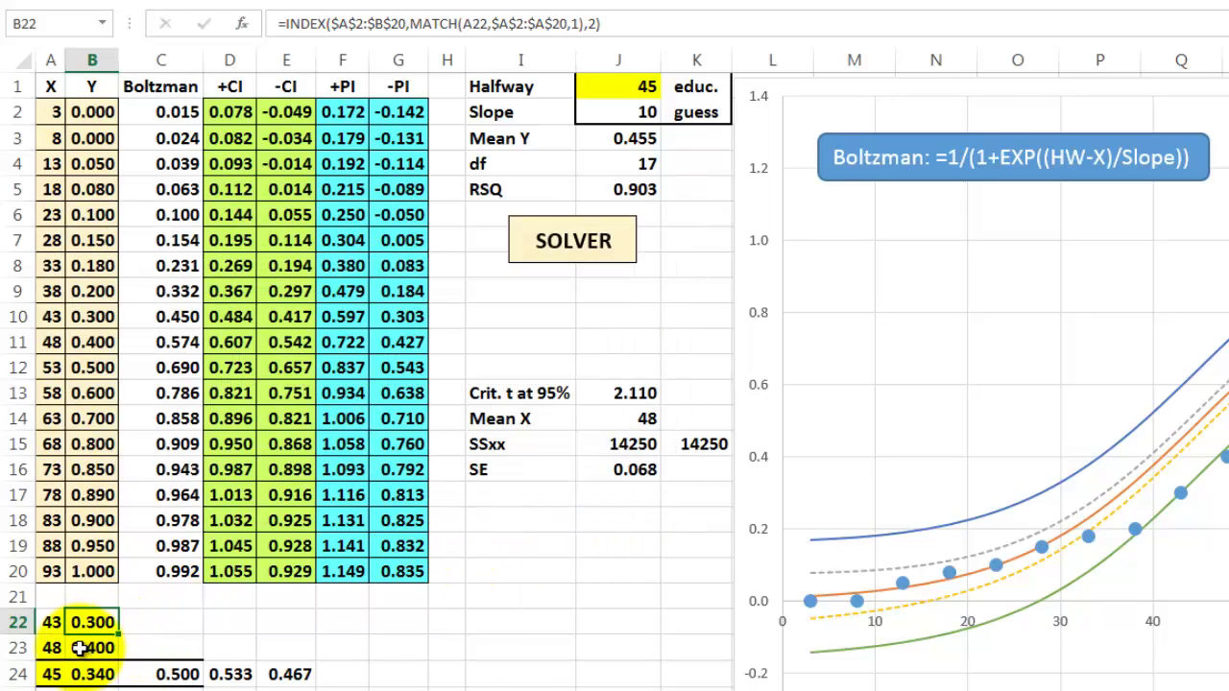
left_click(78, 648)
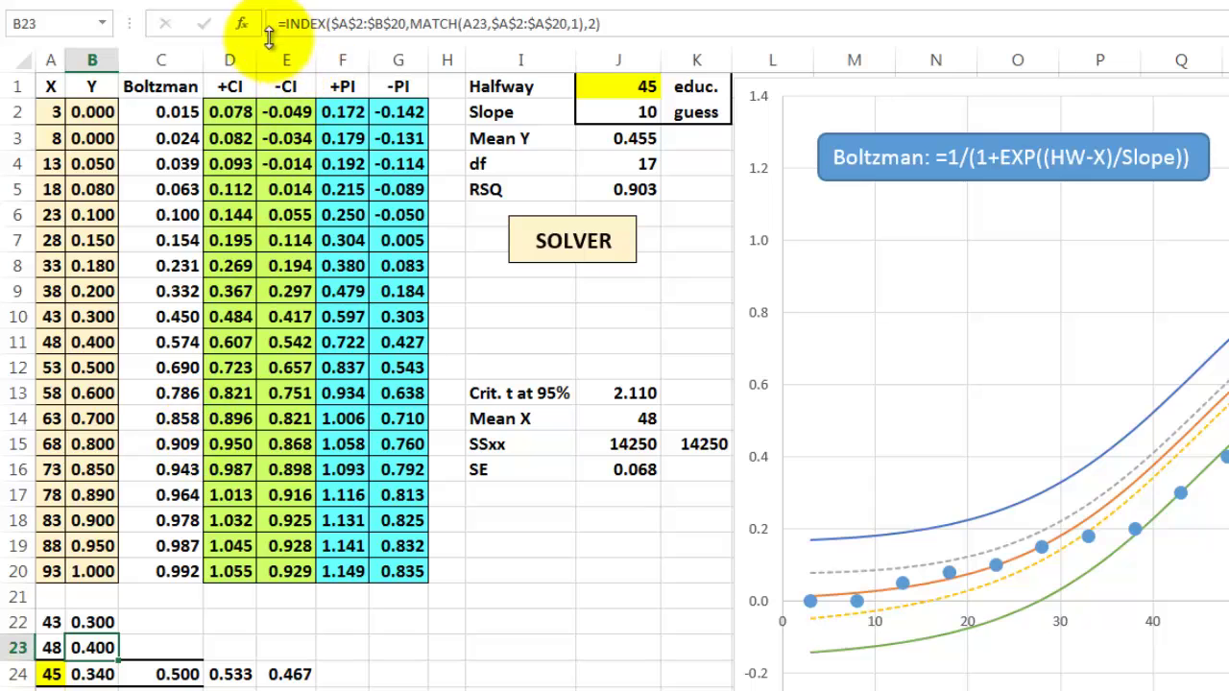
left_click(241, 23)
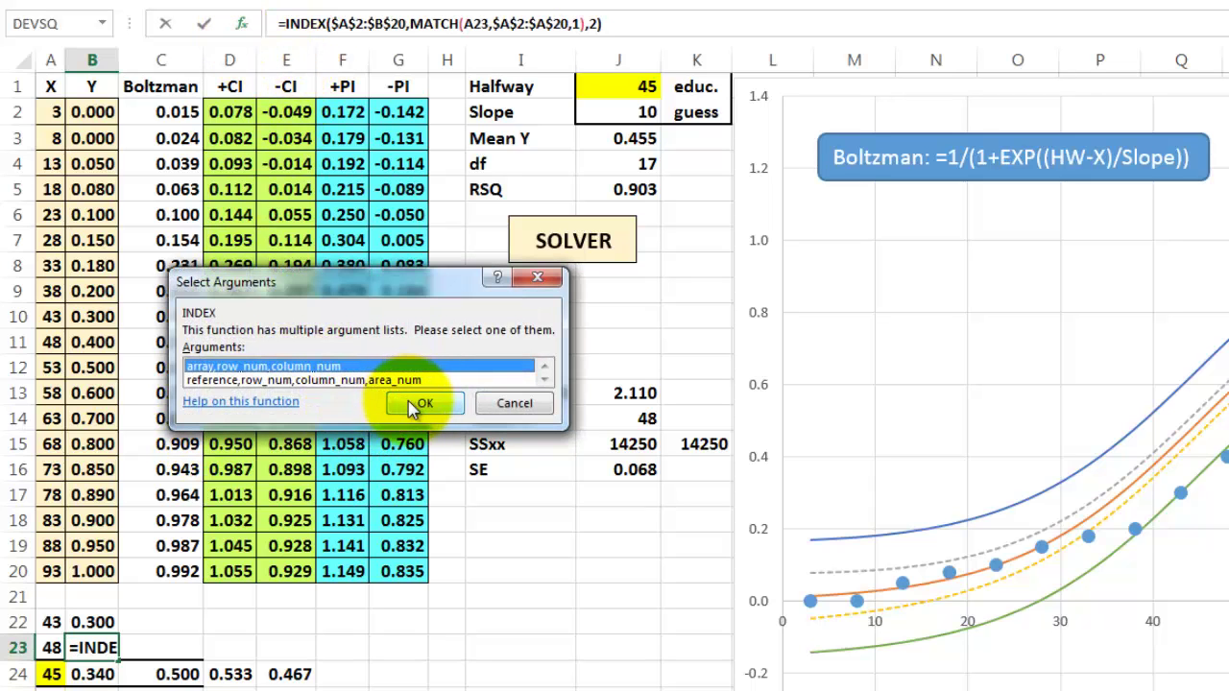
left_click(421, 407)
key("Return")
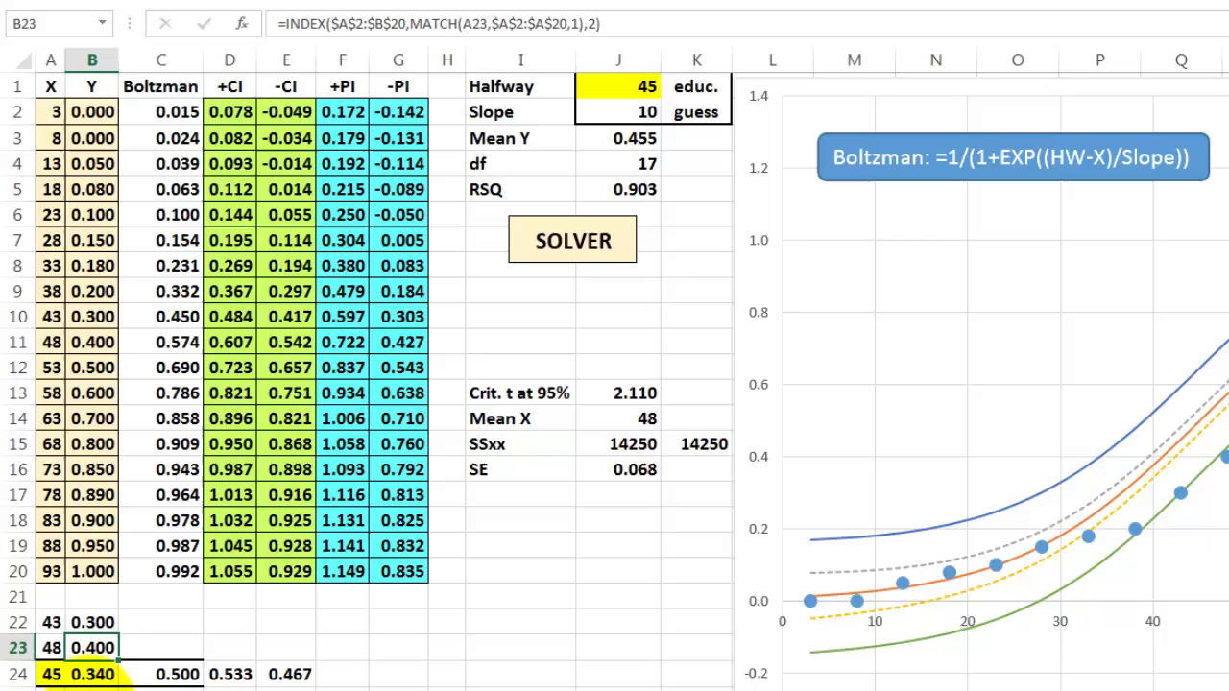
left_click(89, 676)
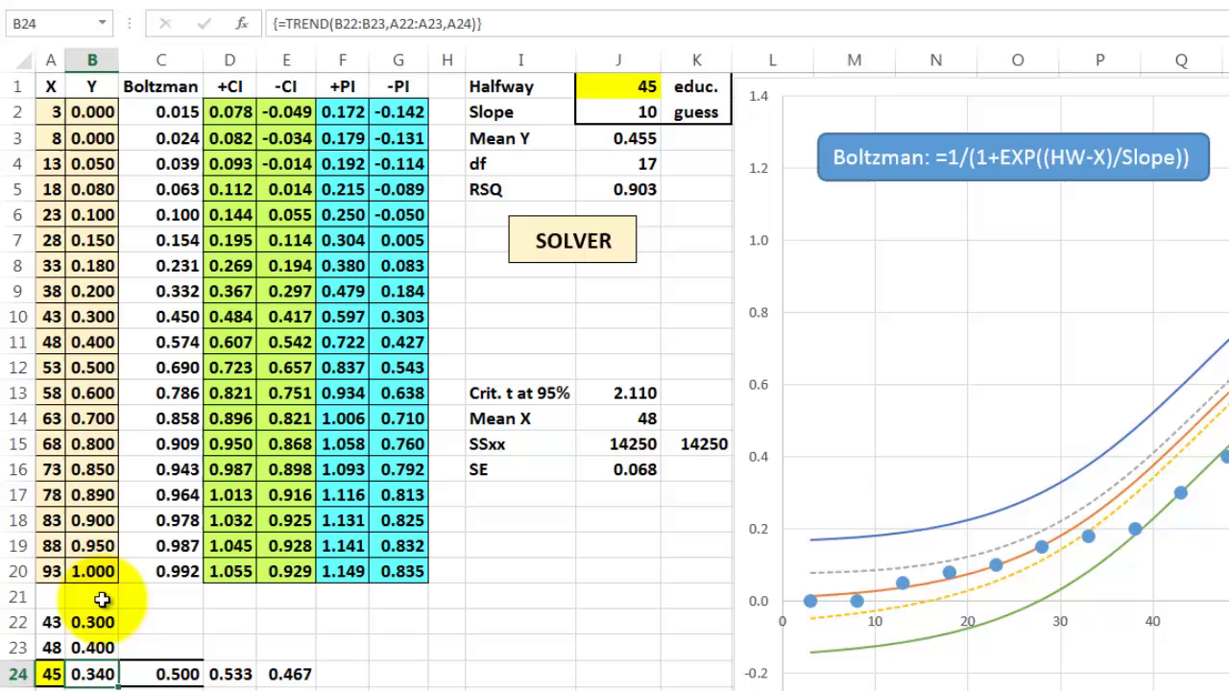
left_click(242, 35)
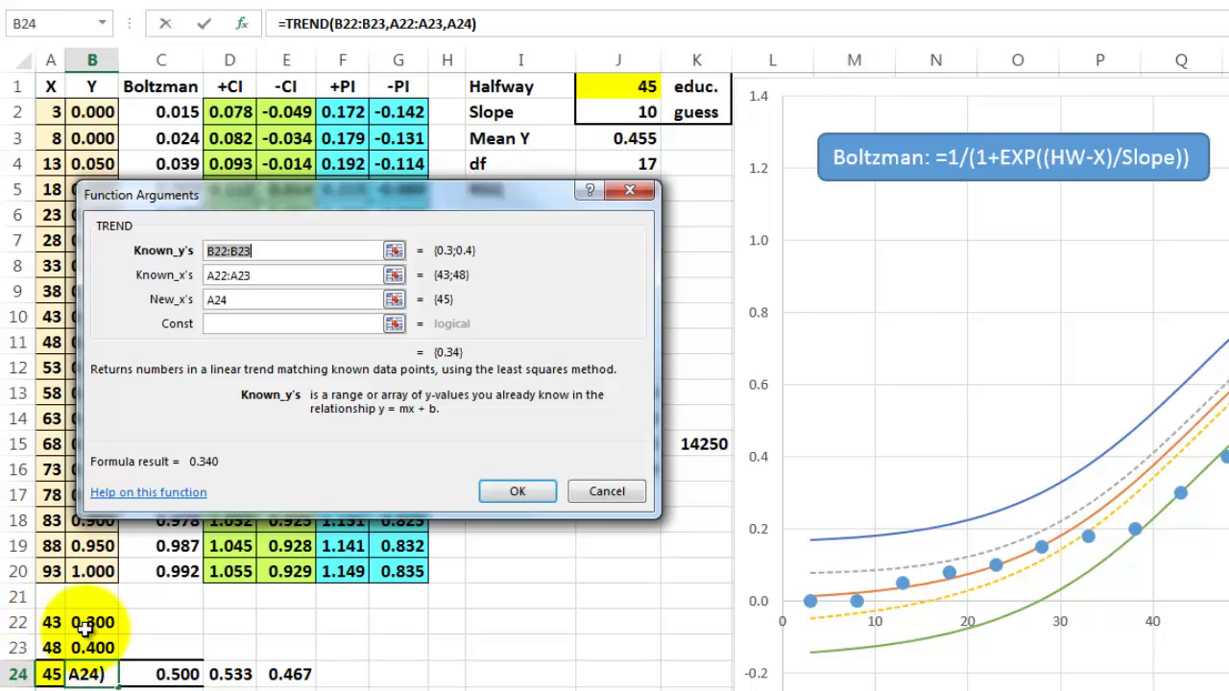
left_click(260, 276)
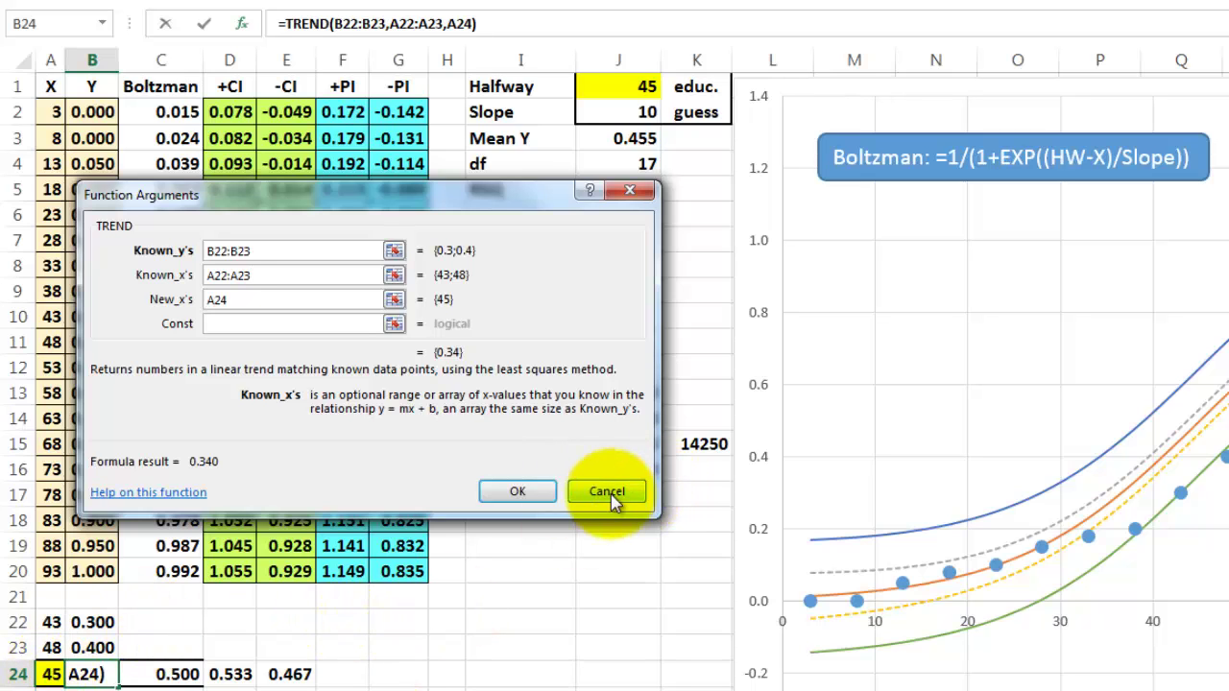
key("ctrl+shift+Return")
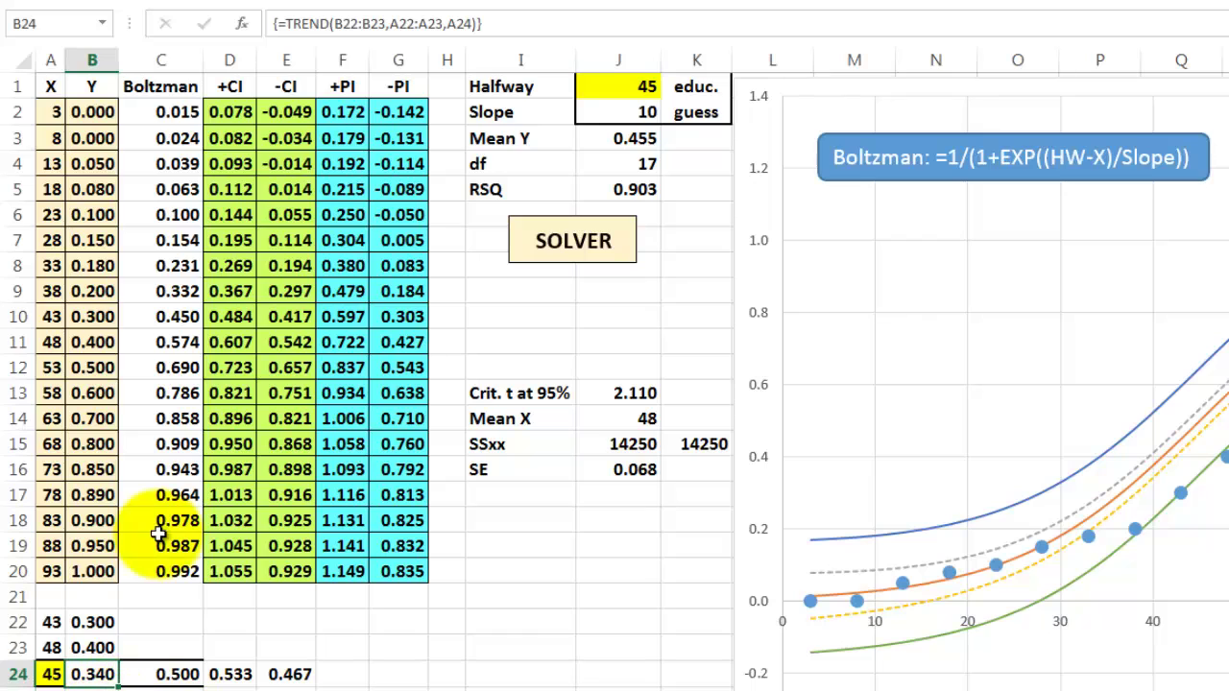
Step: Copy C20:E20's Boltzman, +CI and -CI formulas into C24:E24, giving 0.500, 0.533 and 0.467
left_click(192, 573)
left_click_drag(192, 574, 268, 573)
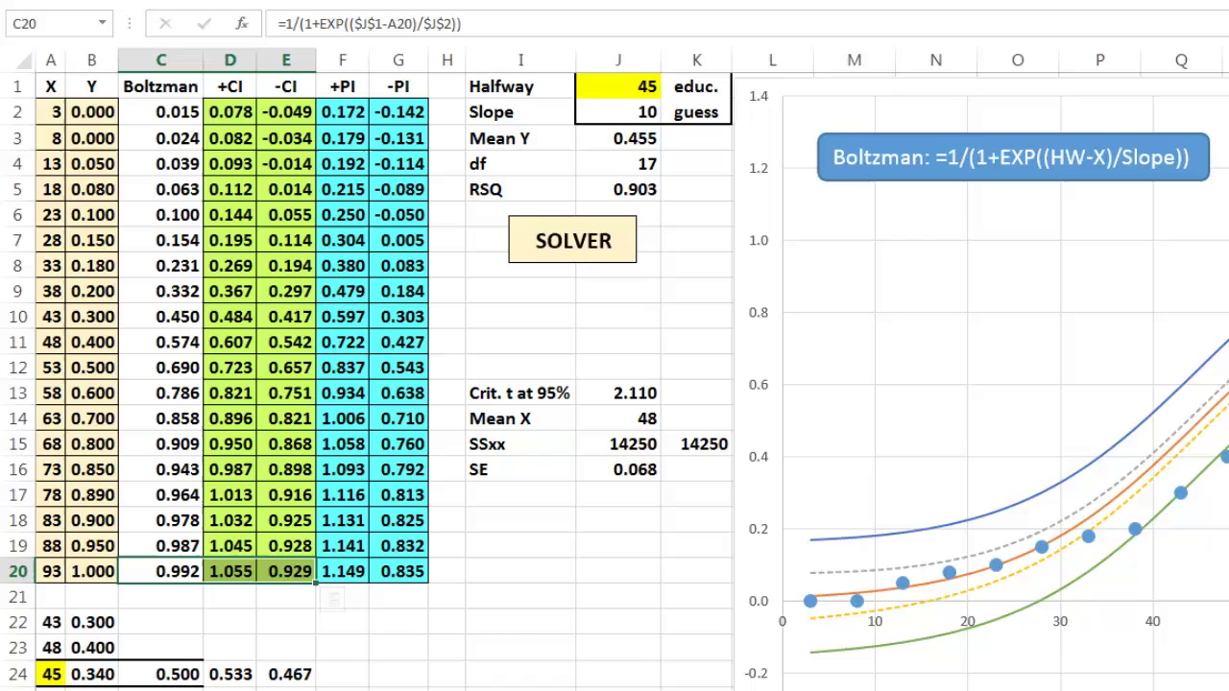
left_click(144, 674)
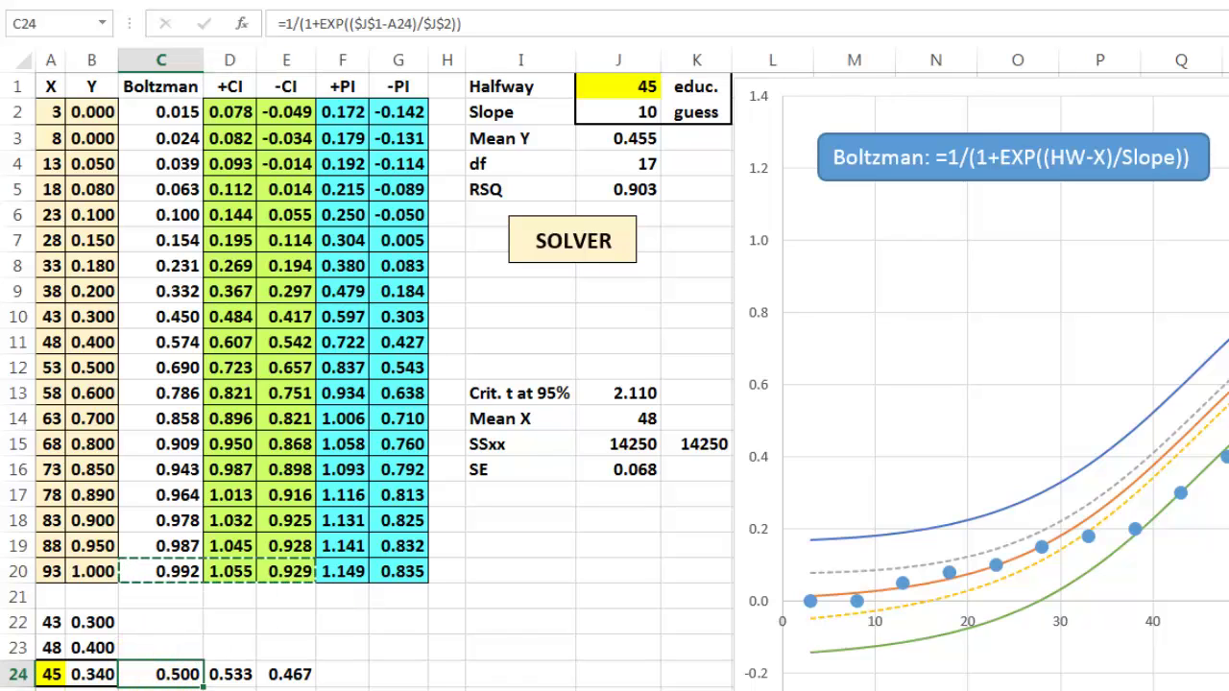
key("ctrl+v")
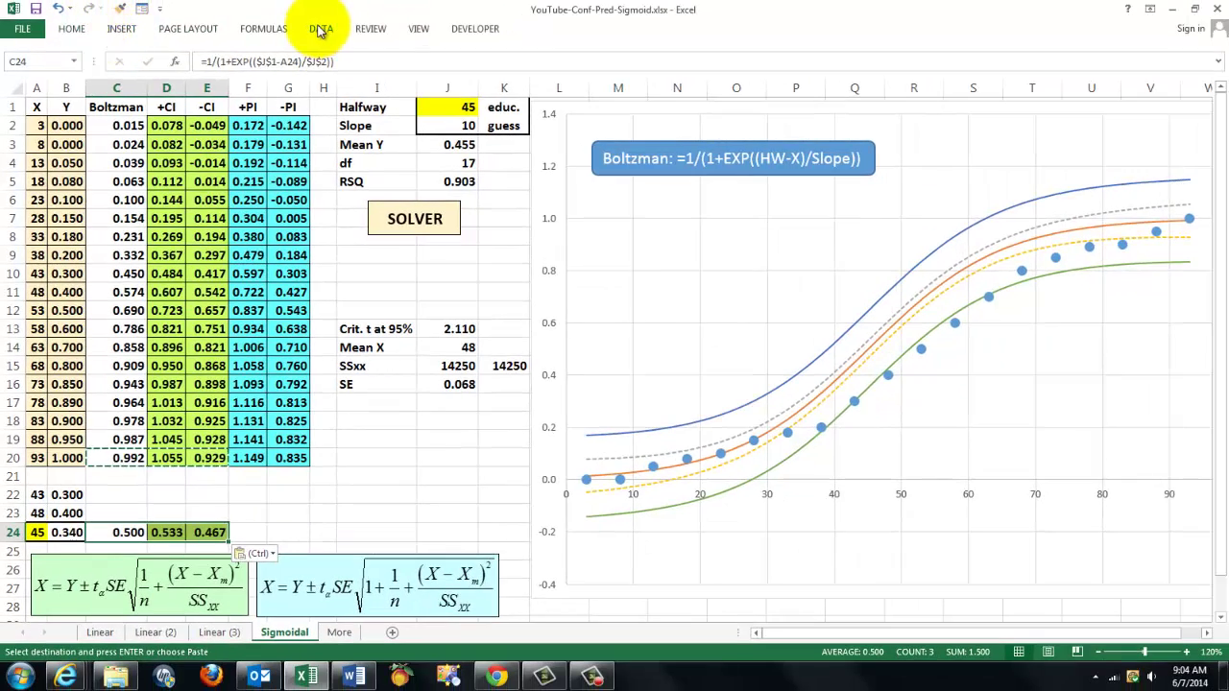
left_click(321, 29)
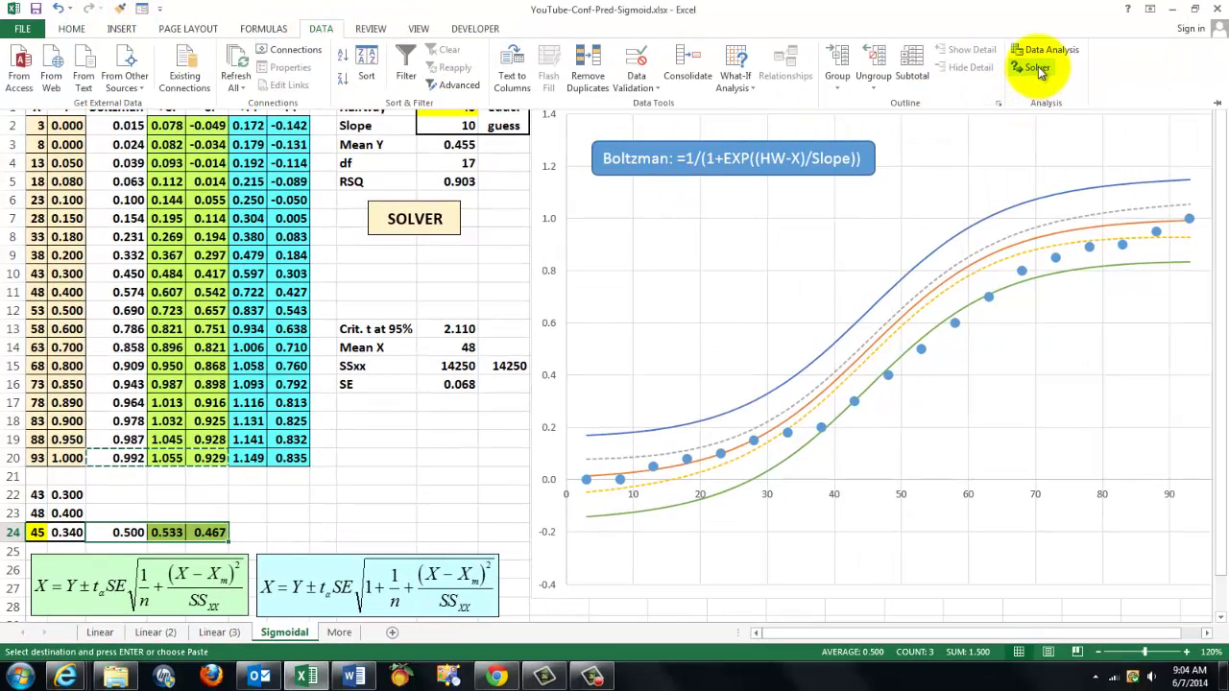
left_click(1039, 70)
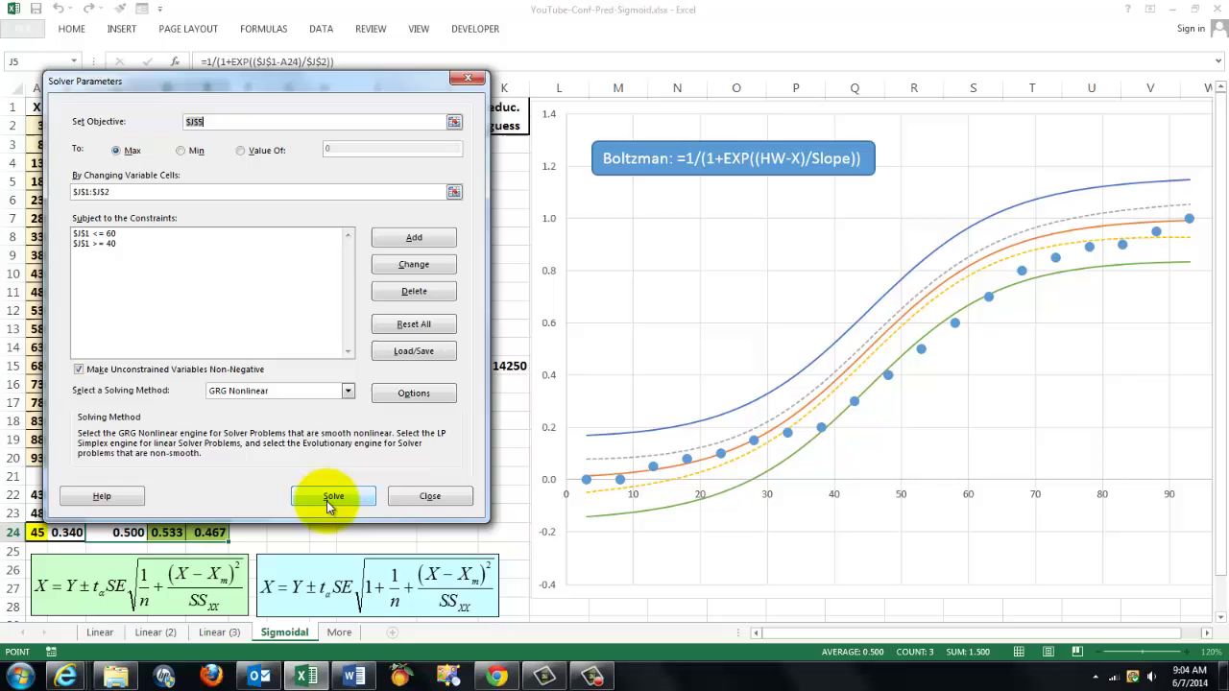
left_click(332, 497)
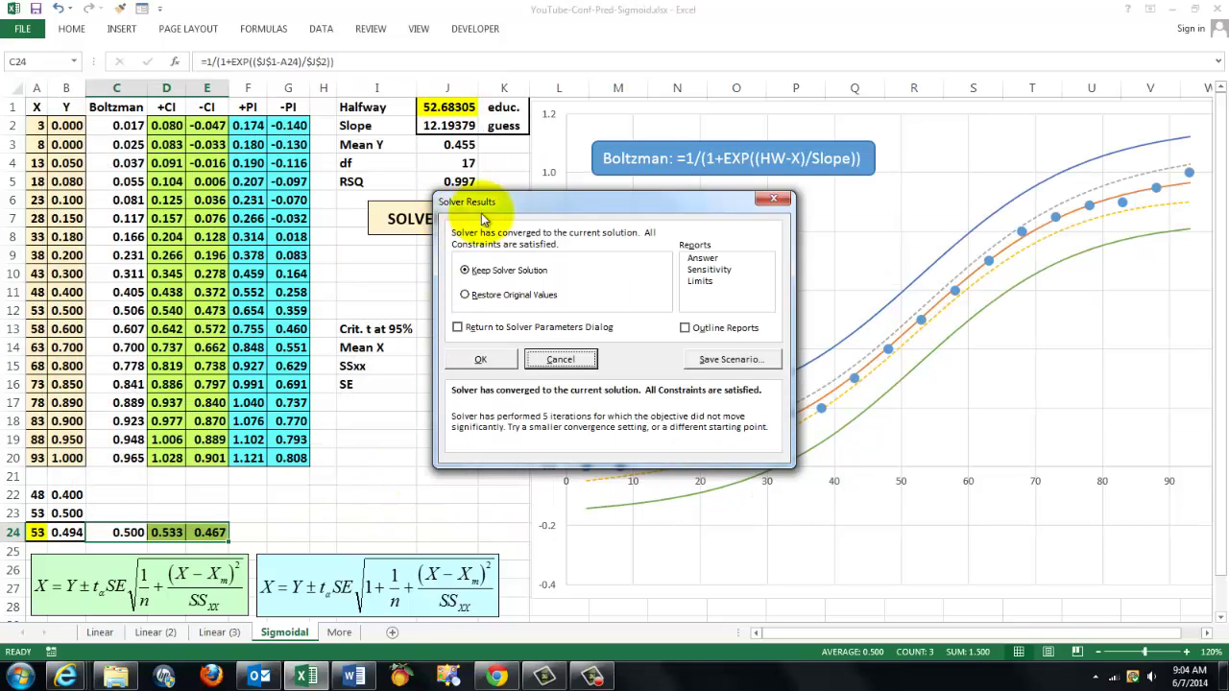
left_click_drag(505, 202, 423, 211)
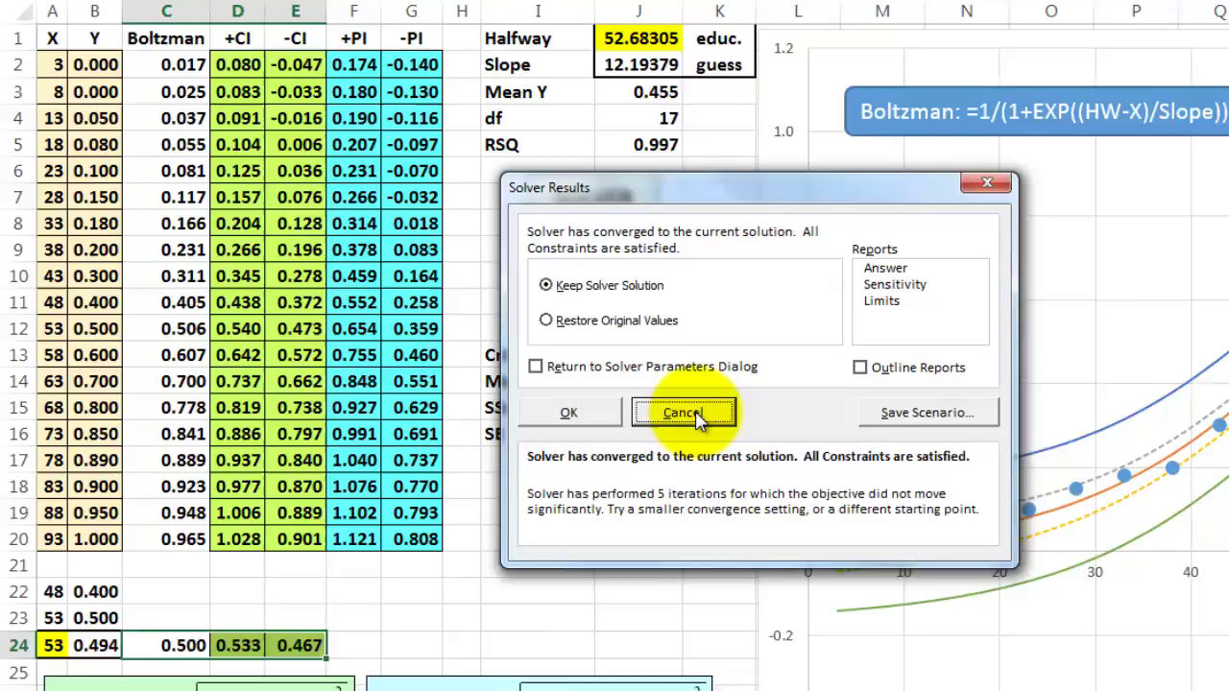
left_click(724, 421)
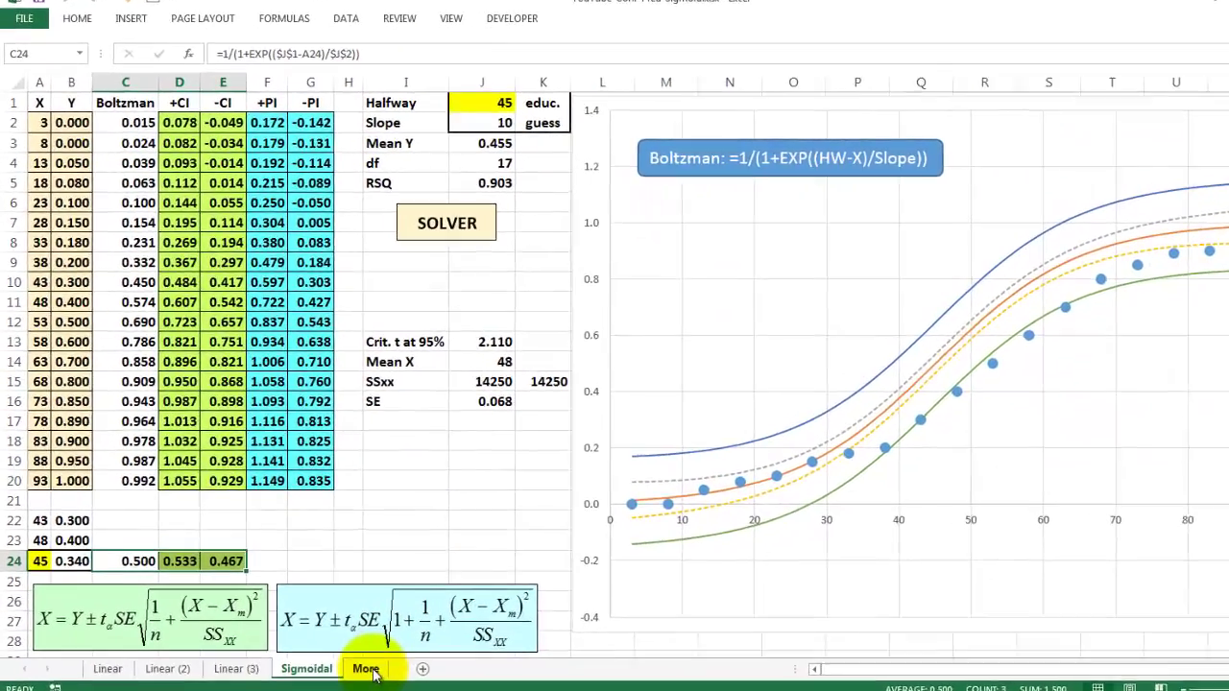
Step: Return to the More sheet with the Part 1 to Chapter 56 list and genesispc.com banner
left_click(342, 634)
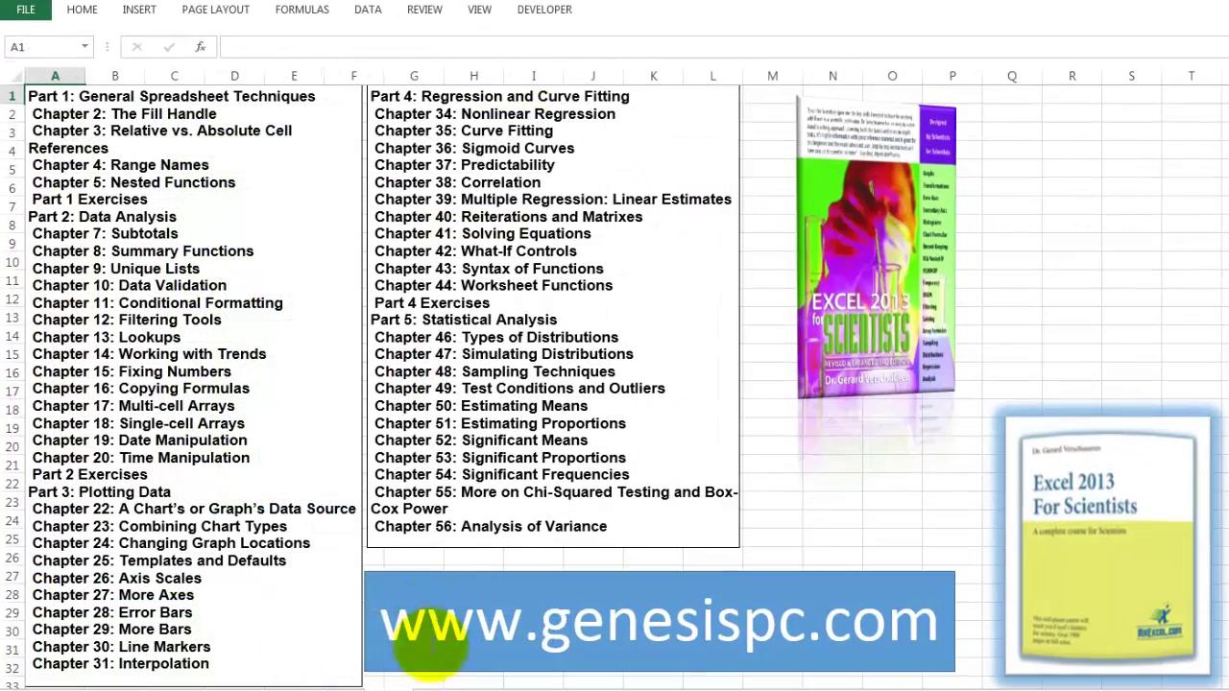